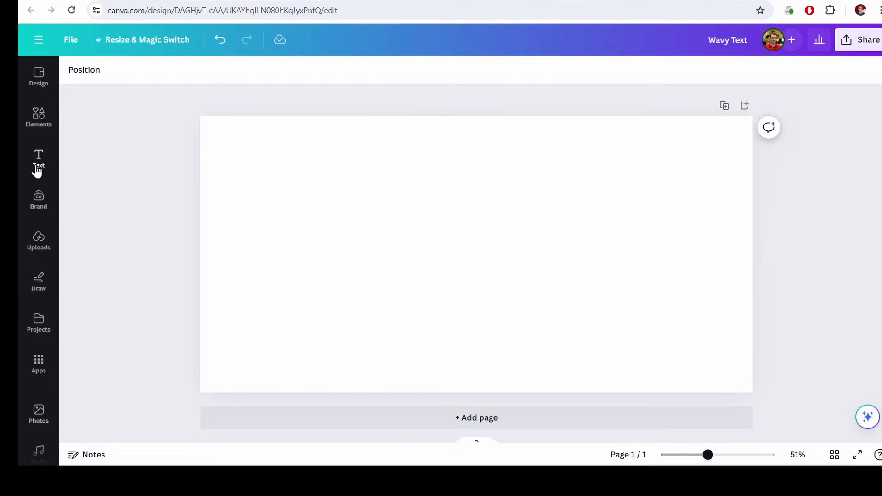
# Step: Add a wide 'Catch The Wave' text box in cyan Gulfs Display at size 170
pyautogui.click(19, 193)
pyautogui.click(172, 142)
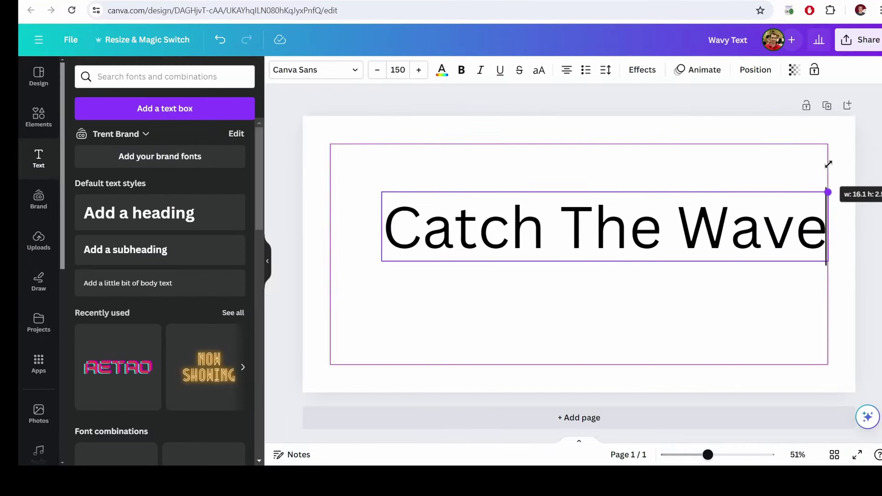
pyautogui.moveTo(827, 161); pyautogui.dragTo(837, 191)
pyautogui.click(355, 71)
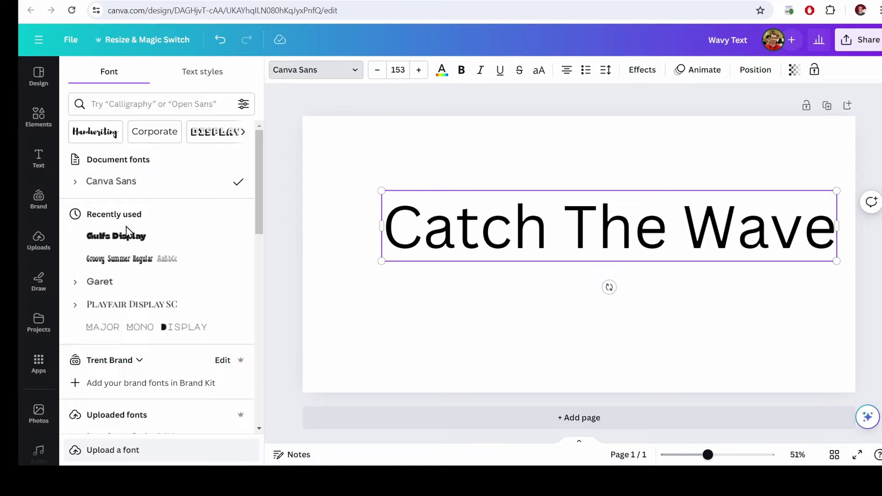
pyautogui.click(197, 237)
pyautogui.click(442, 71)
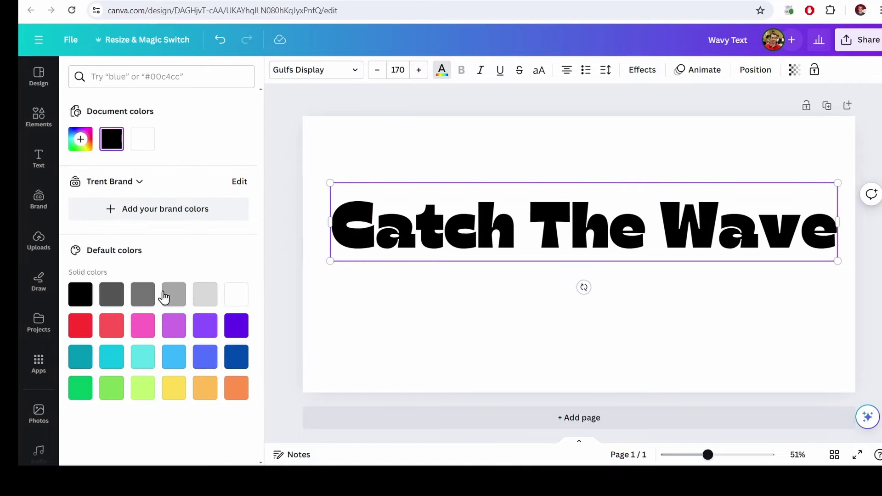
pyautogui.click(111, 357)
pyautogui.click(369, 125)
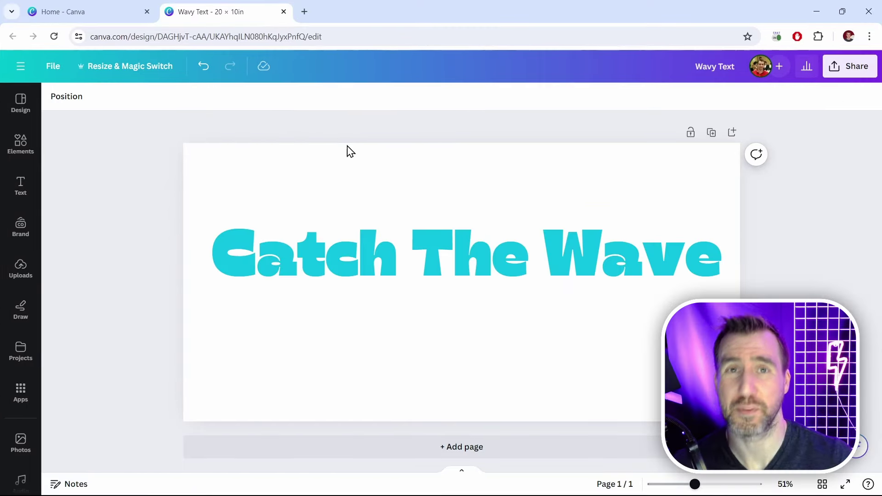
# Step: Test Curve effect strengths on the title and drag it lower, leaving it straight
pyautogui.click(439, 260)
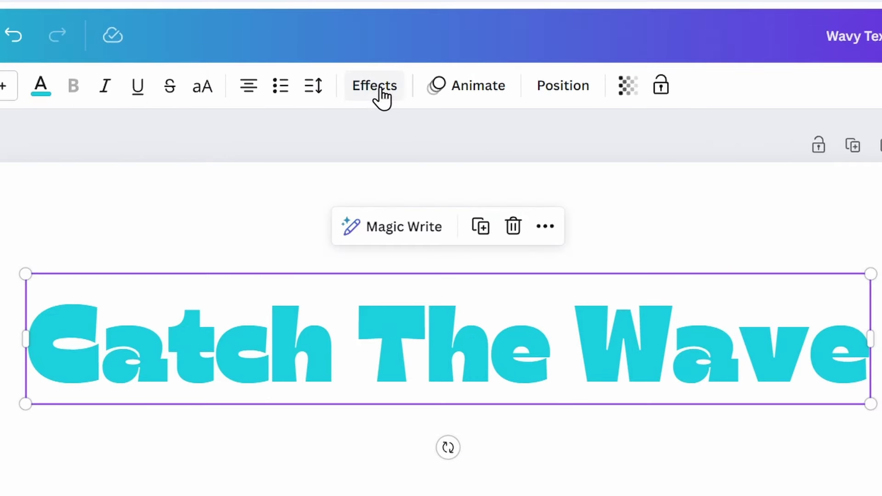
pyautogui.click(381, 97)
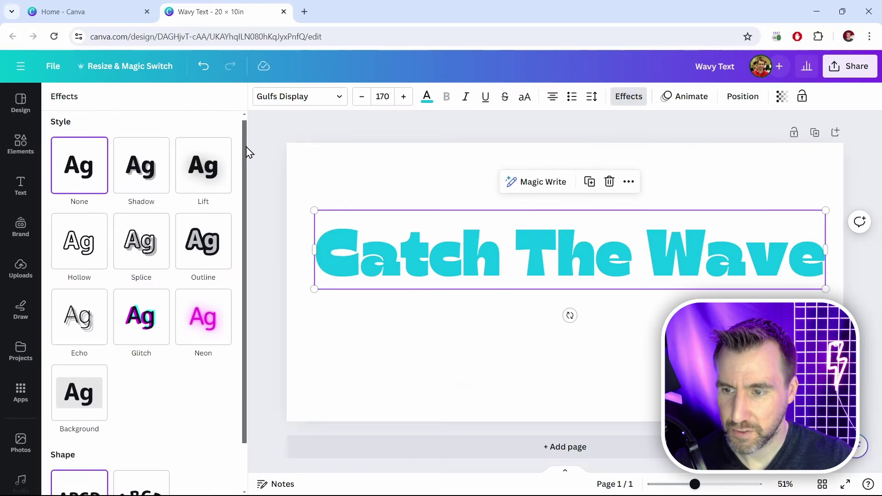
pyautogui.moveTo(244, 148); pyautogui.dragTo(248, 195)
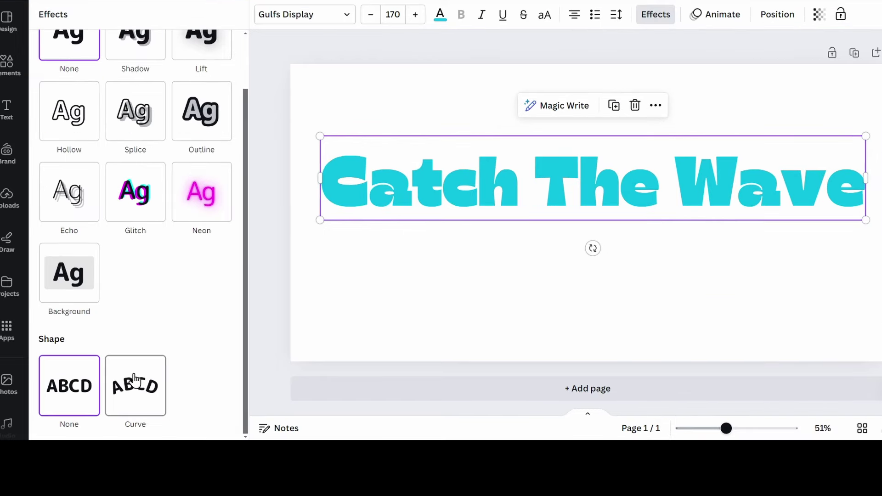
pyautogui.click(134, 379)
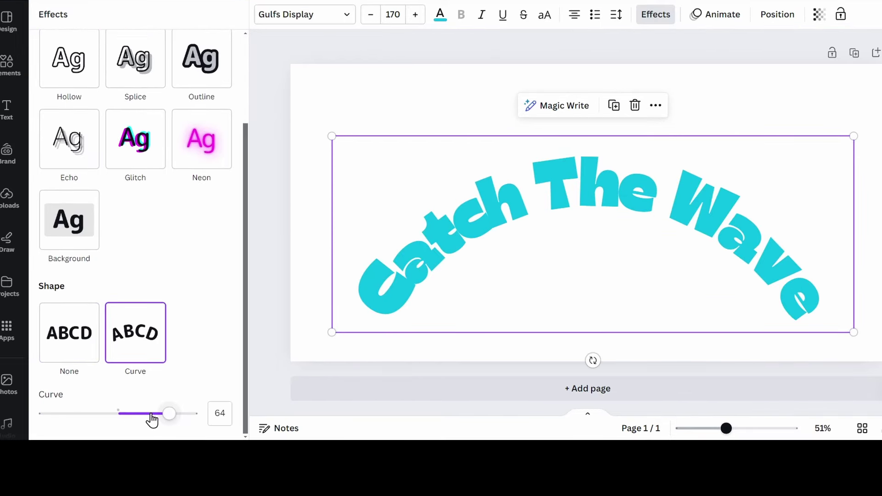
pyautogui.moveTo(169, 413); pyautogui.dragTo(89, 413)
pyautogui.moveTo(576, 138); pyautogui.dragTo(584, 248)
pyautogui.moveTo(88, 413); pyautogui.dragTo(70, 413)
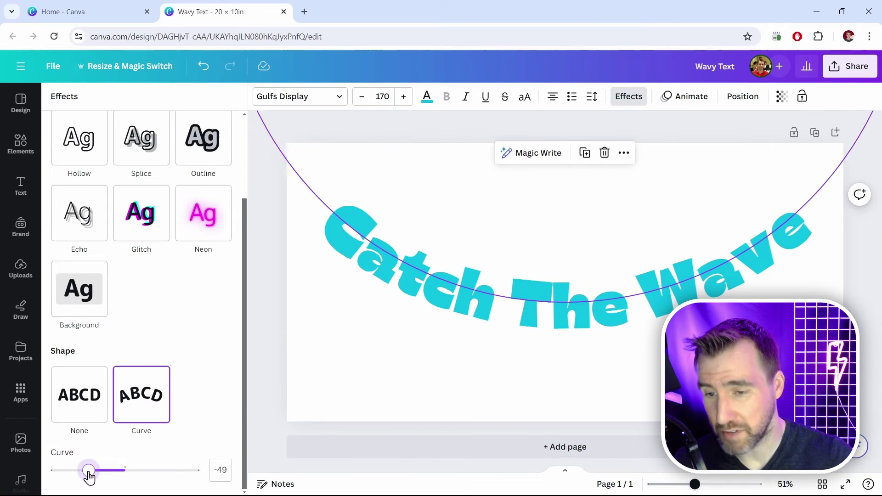
pyautogui.moveTo(80, 475); pyautogui.dragTo(72, 474)
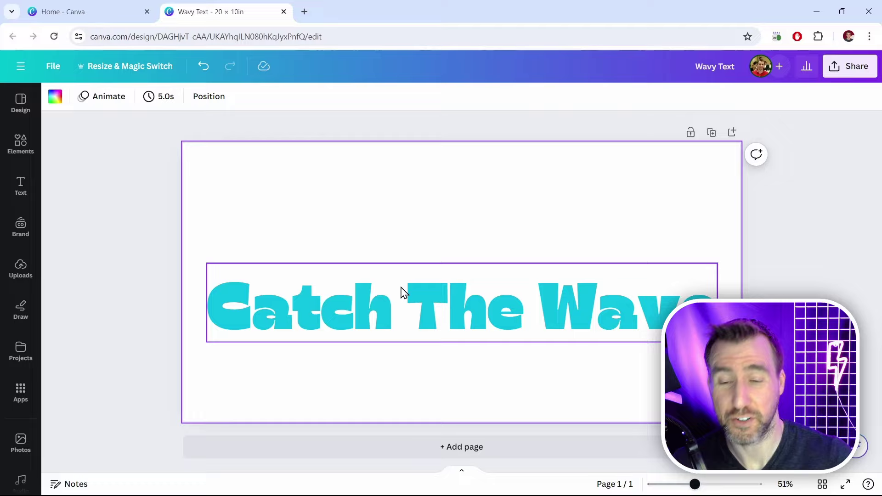
# Step: Move the title up and duplicate it so Catch, The and Wave sit in separate boxes
pyautogui.moveTo(402, 291); pyautogui.dragTo(419, 187)
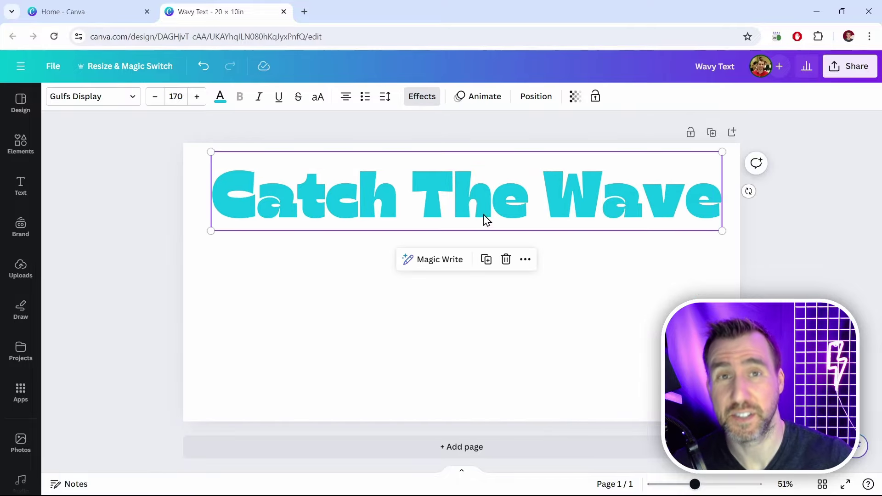
pyautogui.moveTo(475, 192); pyautogui.dragTo(467, 342)
pyautogui.click(396, 189)
pyautogui.moveTo(395, 189); pyautogui.dragTo(722, 193)
pyautogui.press('BackSpace')
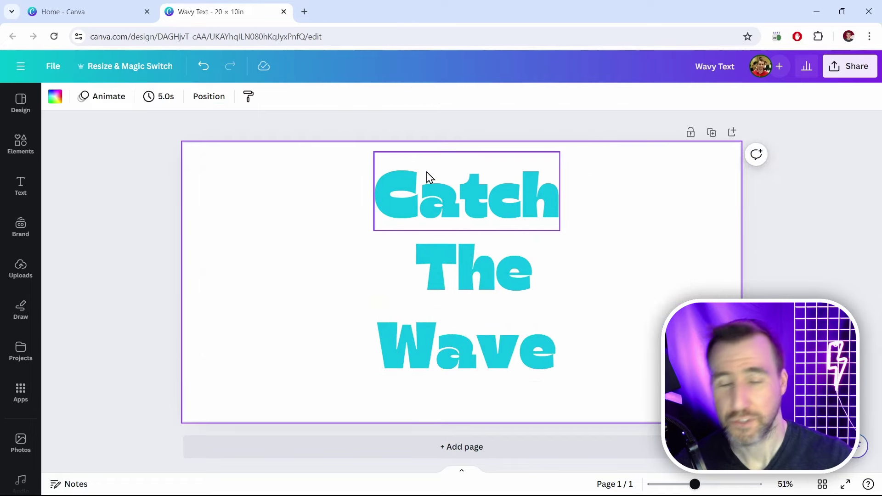
pyautogui.click(462, 213)
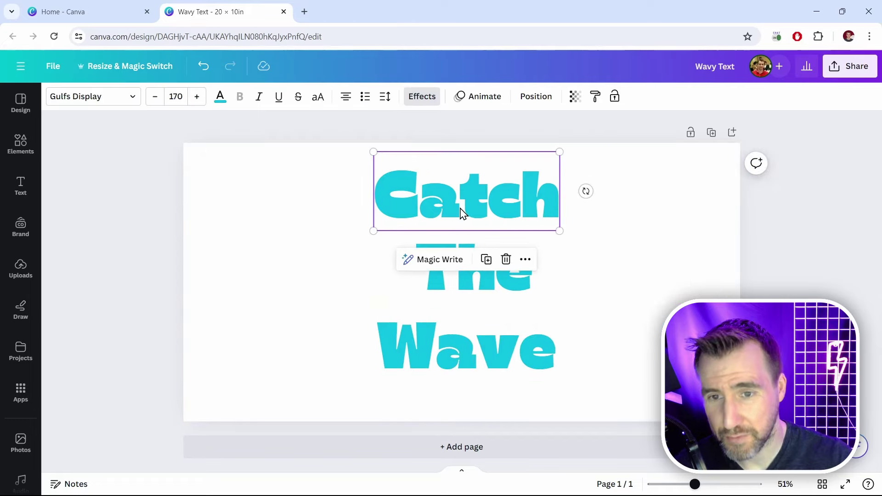
pyautogui.click(502, 291)
pyautogui.click(503, 344)
# Step: Curve Catch into a downward arc with the Curve slider at -38
pyautogui.click(428, 174)
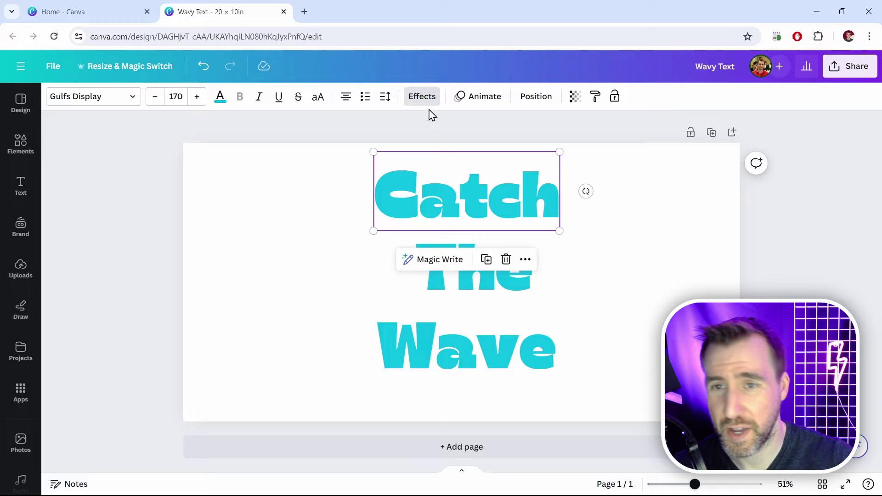
pyautogui.click(422, 97)
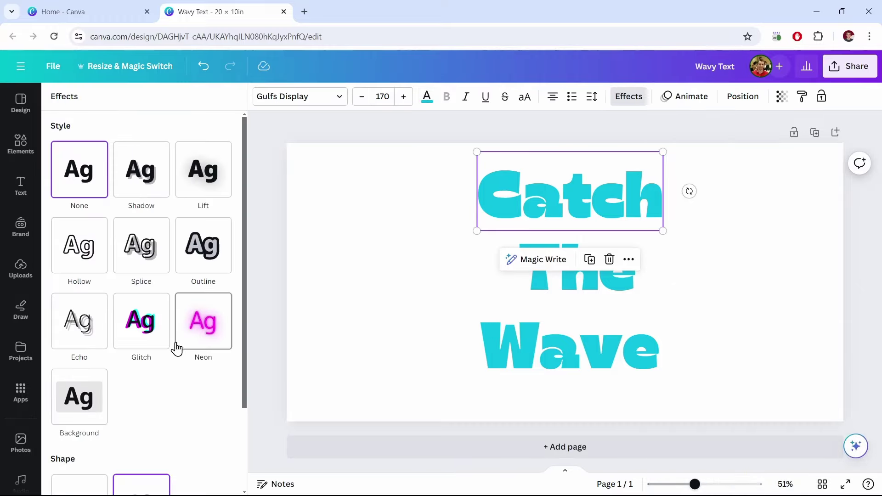
pyautogui.scroll(-3, 157, 377)
pyautogui.click(141, 406)
pyautogui.moveTo(132, 472); pyautogui.dragTo(97, 473)
# Step: Make The yellow with a -35 curve, shrink it to size 110, and tuck it under Catch
pyautogui.click(498, 271)
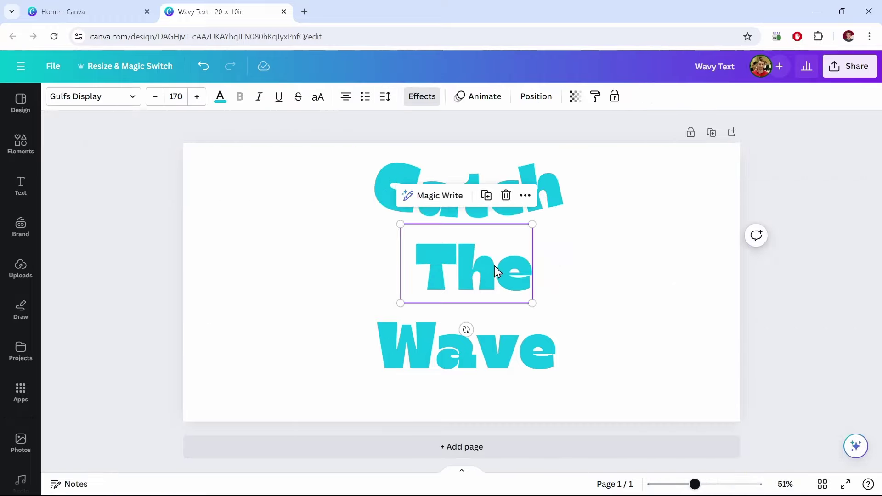
pyautogui.click(228, 101)
pyautogui.click(156, 416)
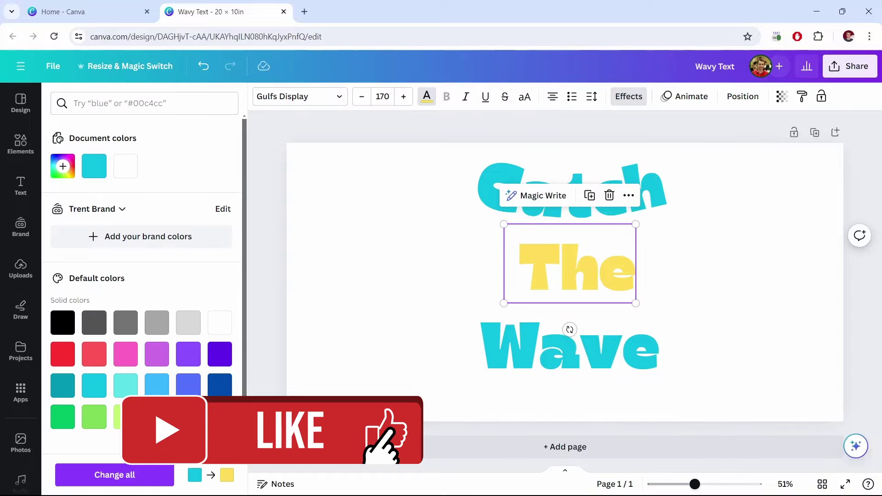
pyautogui.click(629, 96)
pyautogui.scroll(-4, 189, 348)
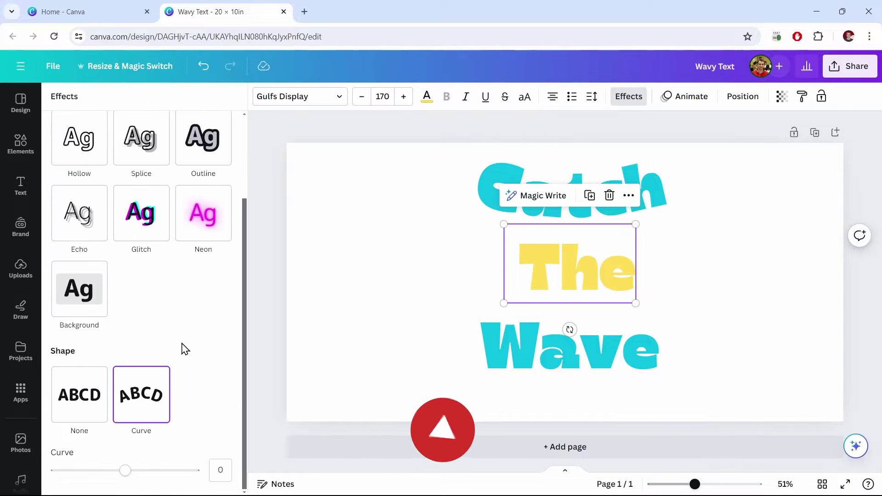
pyautogui.moveTo(125, 470); pyautogui.dragTo(99, 470)
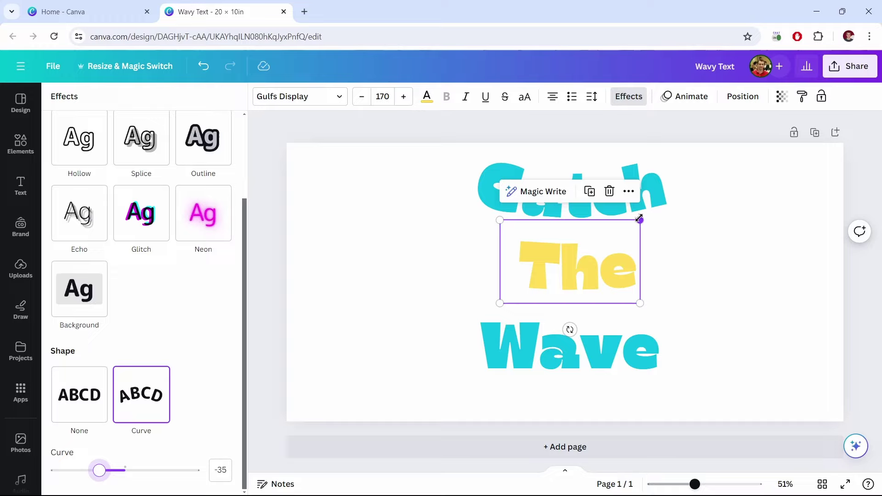
pyautogui.moveTo(640, 219); pyautogui.dragTo(580, 239)
pyautogui.moveTo(564, 289); pyautogui.dragTo(557, 247)
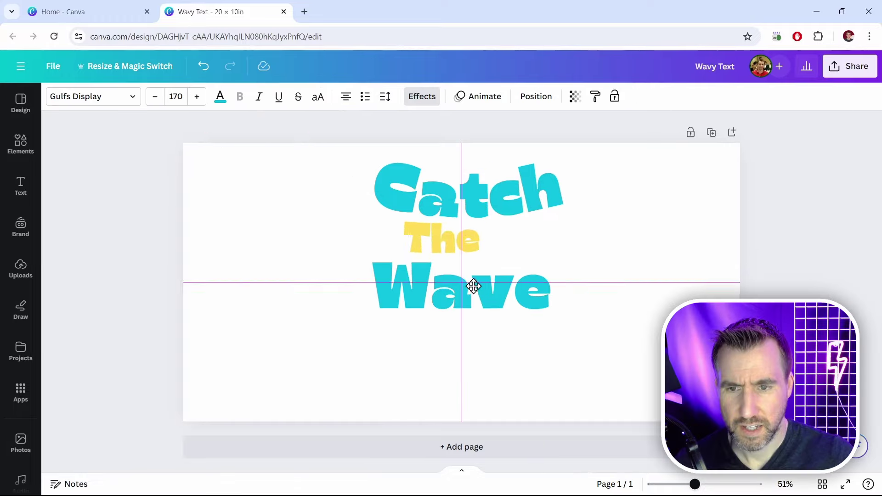
# Step: Move Wave up beneath The and curve it with the slider at 30
pyautogui.moveTo(473, 286); pyautogui.dragTo(469, 290)
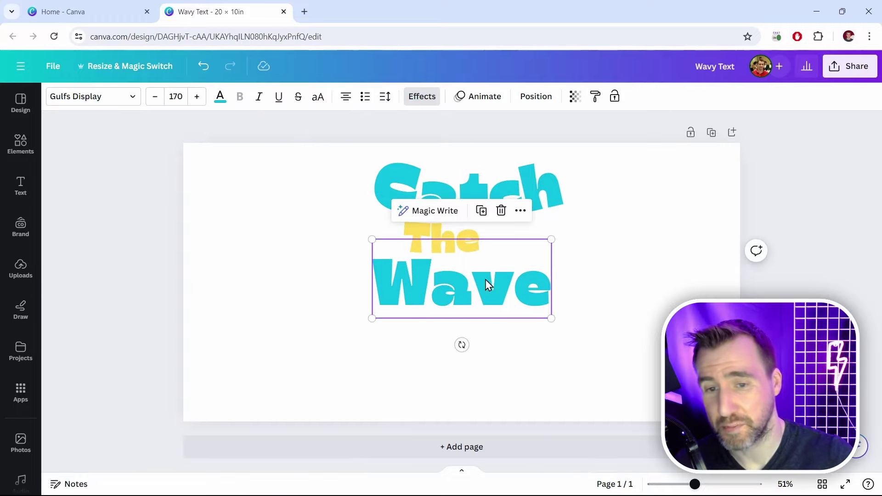
pyautogui.click(422, 96)
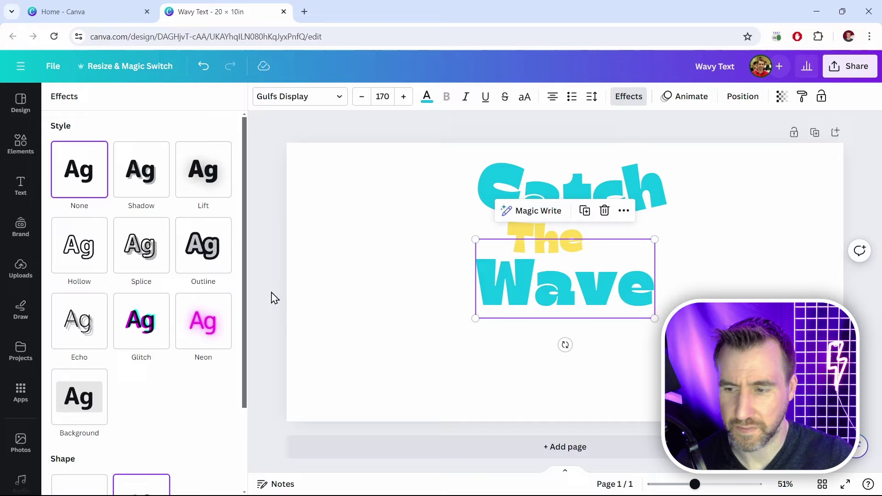
pyautogui.scroll(-3, 187, 335)
pyautogui.moveTo(125, 470); pyautogui.dragTo(153, 472)
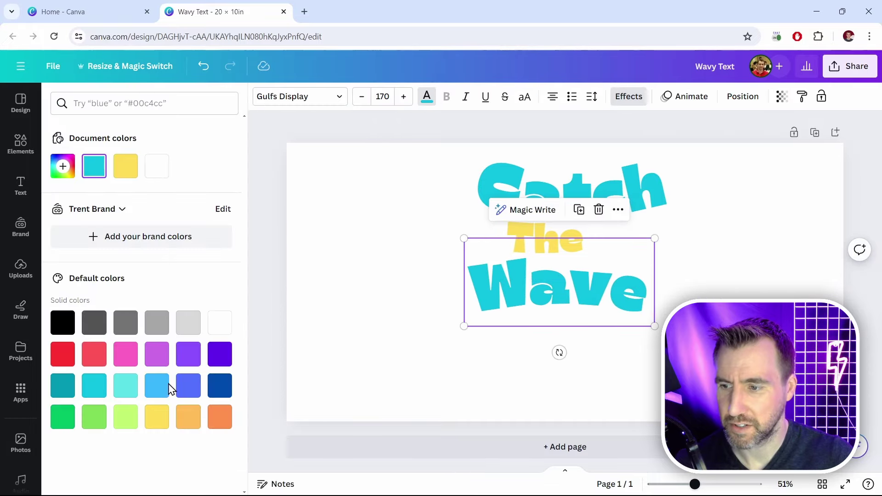
# Step: Make Wave light turquoise and search Elements for 'waves' graphics
pyautogui.click(125, 385)
pyautogui.click(21, 142)
pyautogui.click(122, 102)
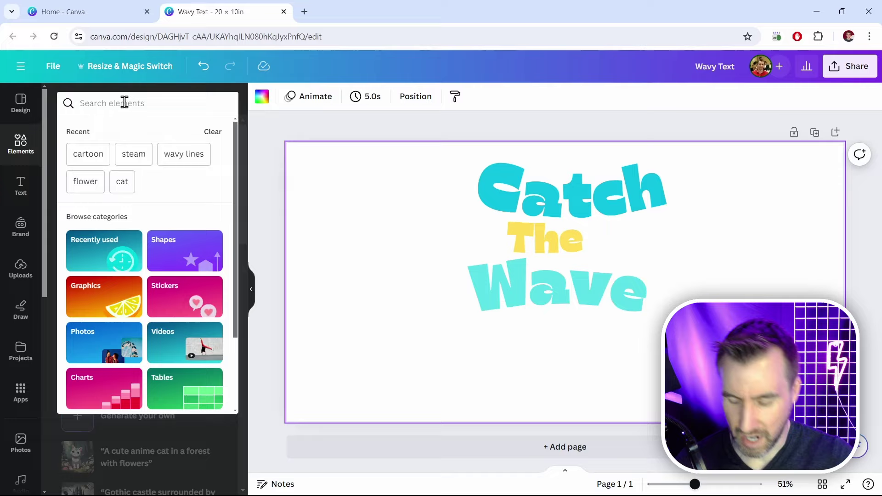
pyautogui.write('waves')
pyautogui.press('Return')
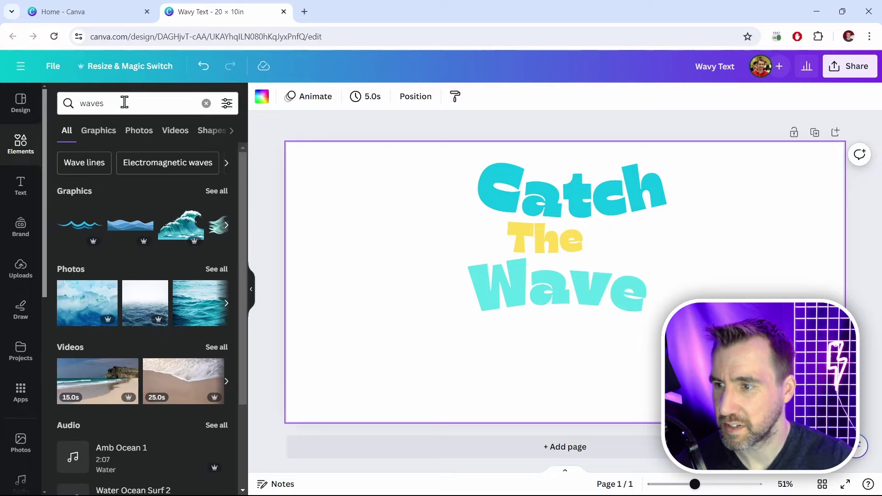
pyautogui.click(99, 130)
# Step: Place a teal wave graphic beside the title, shrink it, and flip it horizontally
pyautogui.moveTo(201, 399); pyautogui.dragTo(432, 182)
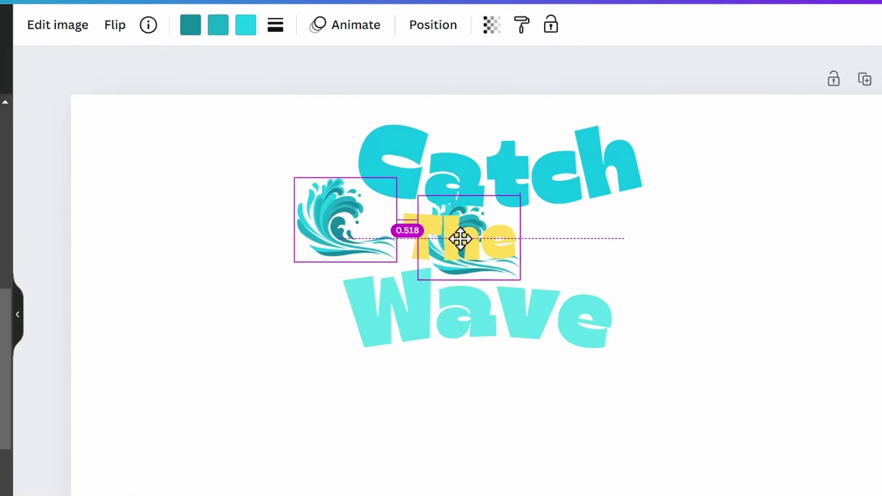
pyautogui.moveTo(546, 239); pyautogui.dragTo(616, 240)
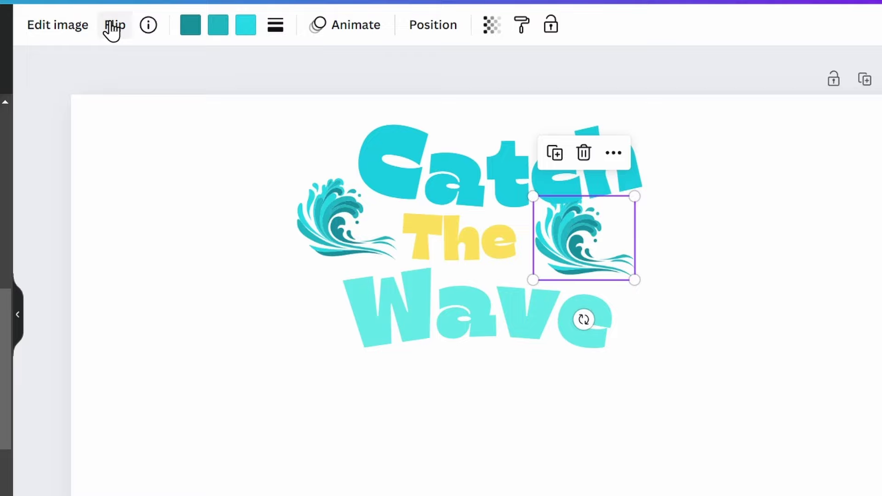
pyautogui.click(114, 25)
pyautogui.click(157, 85)
pyautogui.click(631, 66)
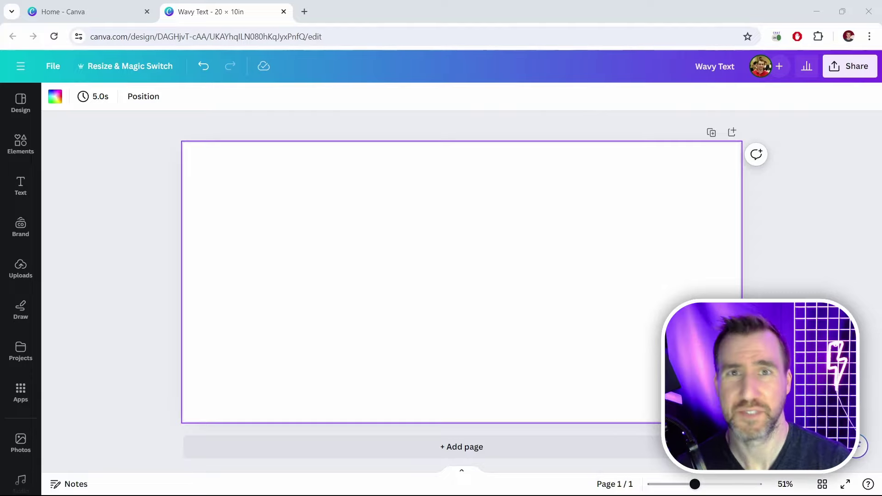
# Step: Search the Apps for 'type' to find TypeCraft
pyautogui.click(385, 129)
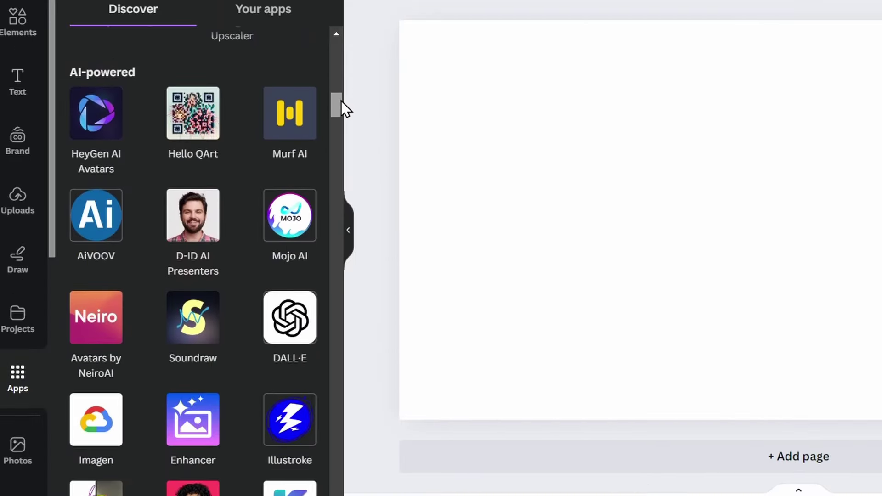
pyautogui.scroll(1, 341, 101)
pyautogui.scroll(5, 342, 98)
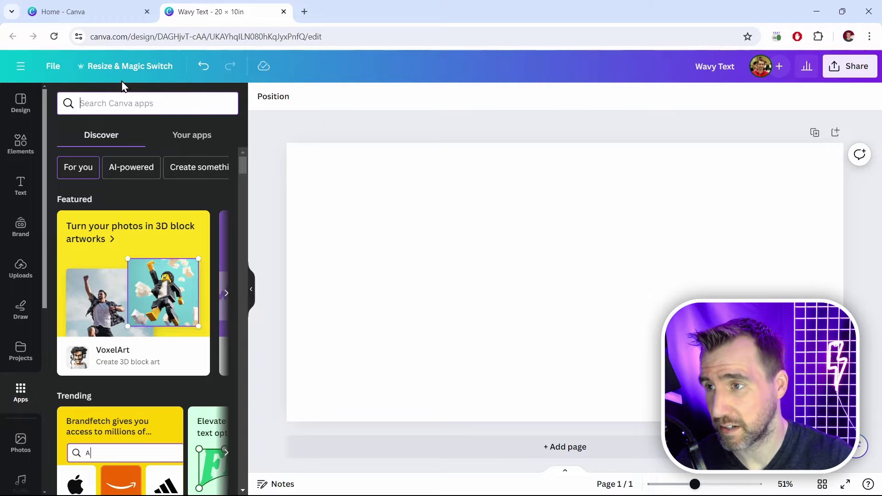
pyautogui.write('typecraft')
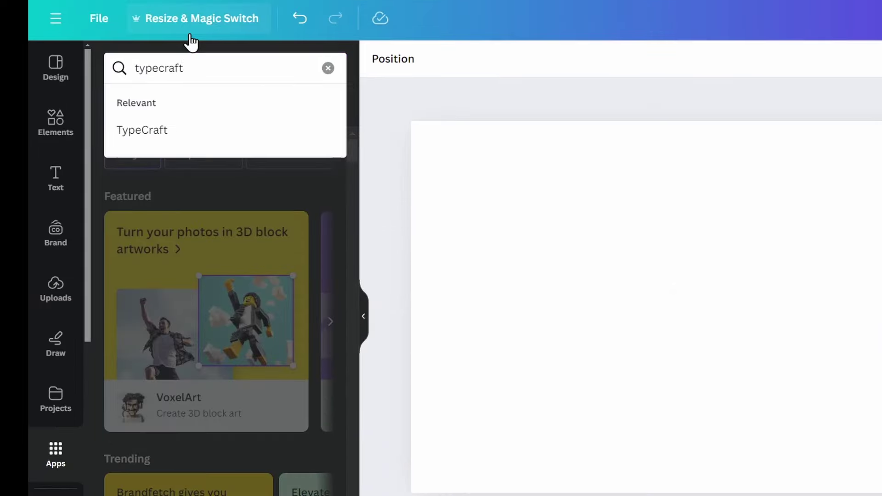
pyautogui.press('Return')
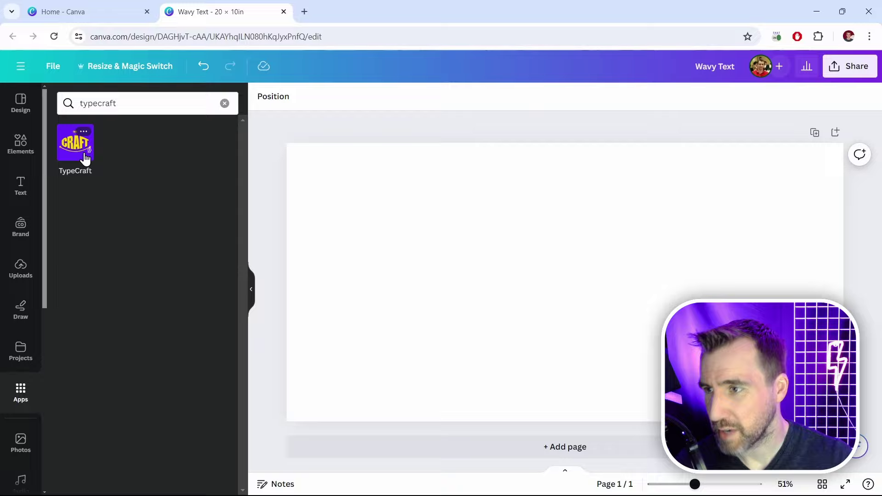
# Step: Open the TypeCraft app, then close its panel to show the blank page
pyautogui.click(78, 156)
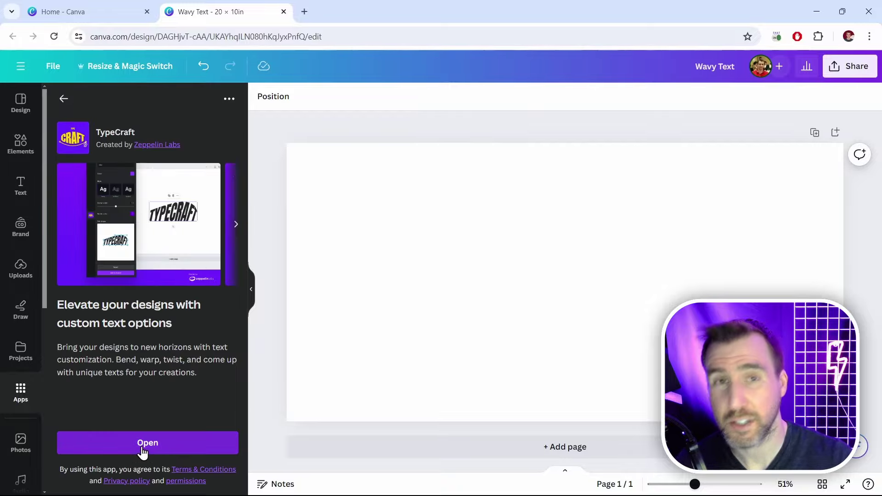
pyautogui.click(143, 444)
pyautogui.moveTo(247, 234); pyautogui.dragTo(247, 350)
pyautogui.click(250, 289)
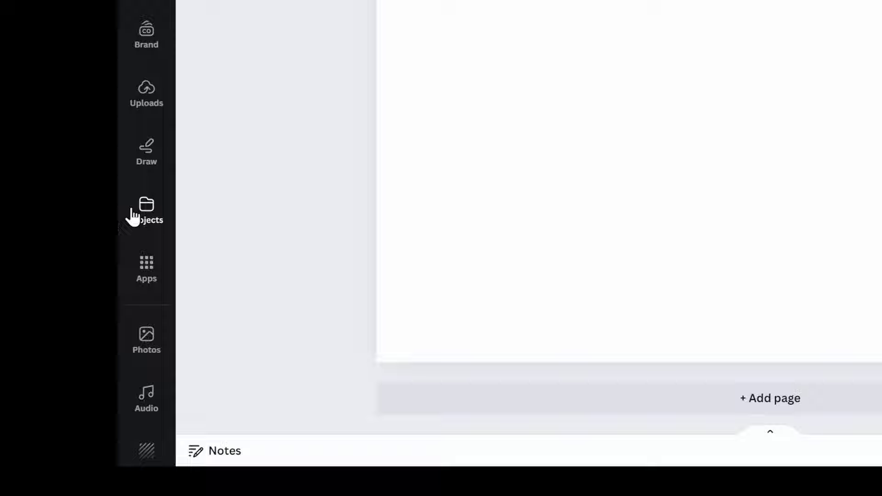
# Step: Open TypeCraft from the already-added apps list
pyautogui.scroll(-10, 14, 316)
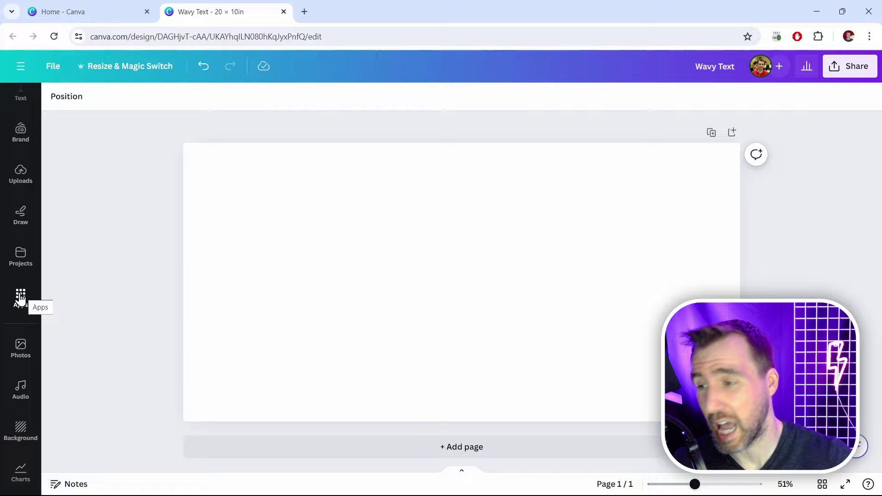
pyautogui.click(20, 297)
pyautogui.click(298, 118)
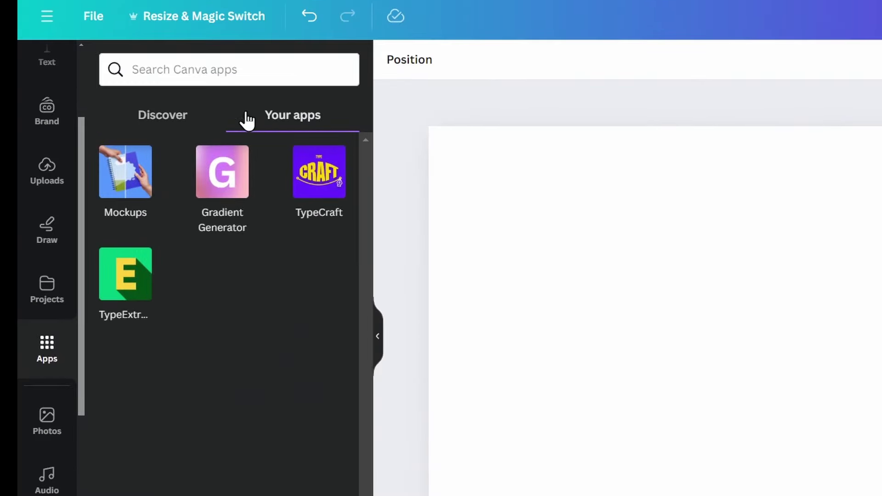
pyautogui.click(314, 184)
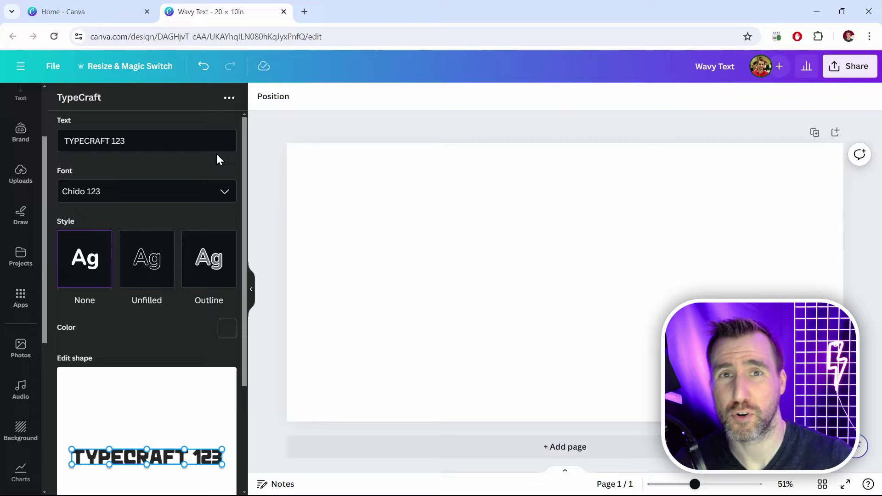
# Step: Replace the sample text with CATCH and set the font to Jolley 123
pyautogui.tripleClick(132, 141)
pyautogui.press('BackSpace')
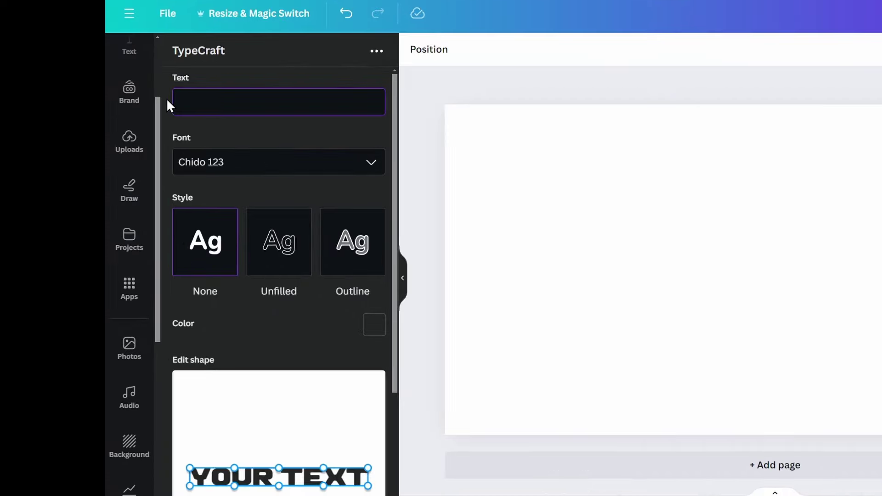
pyautogui.write('CATCH')
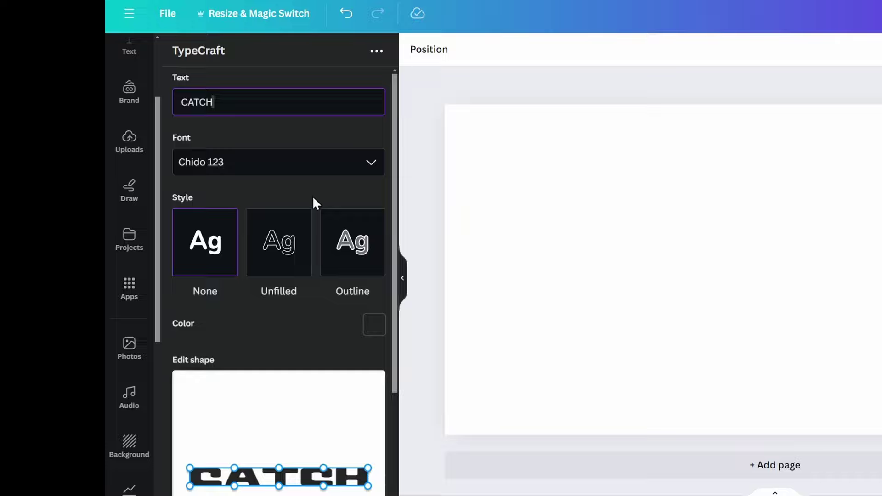
pyautogui.click(374, 163)
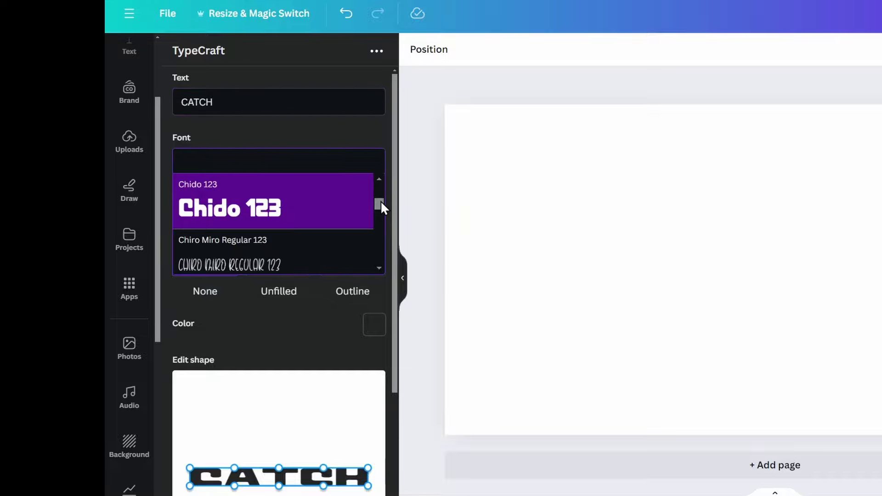
pyautogui.write('jo')
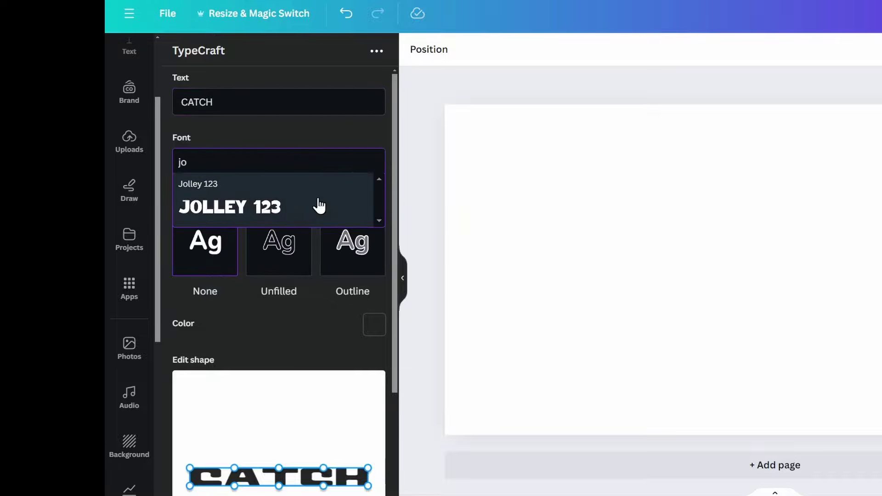
pyautogui.click(269, 210)
pyautogui.scroll(-3, 299, 276)
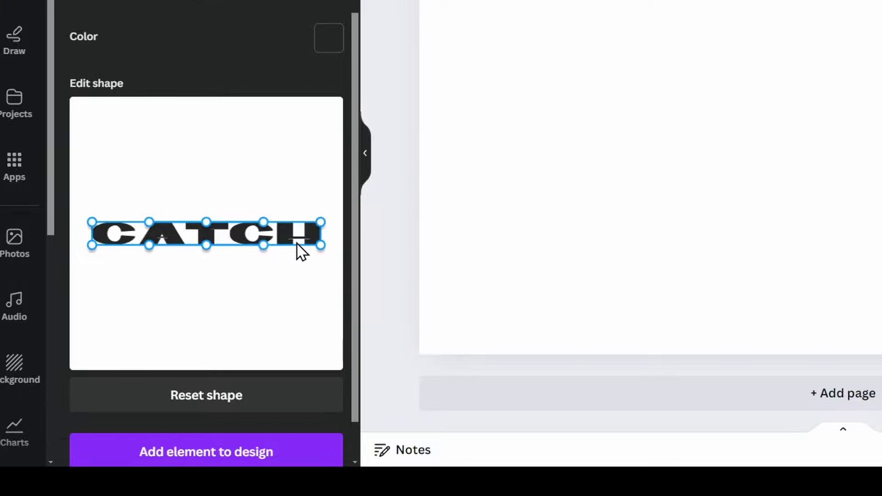
# Step: Reset CATCH's shape and try outline-only and outlined styles with a red border
pyautogui.click(206, 399)
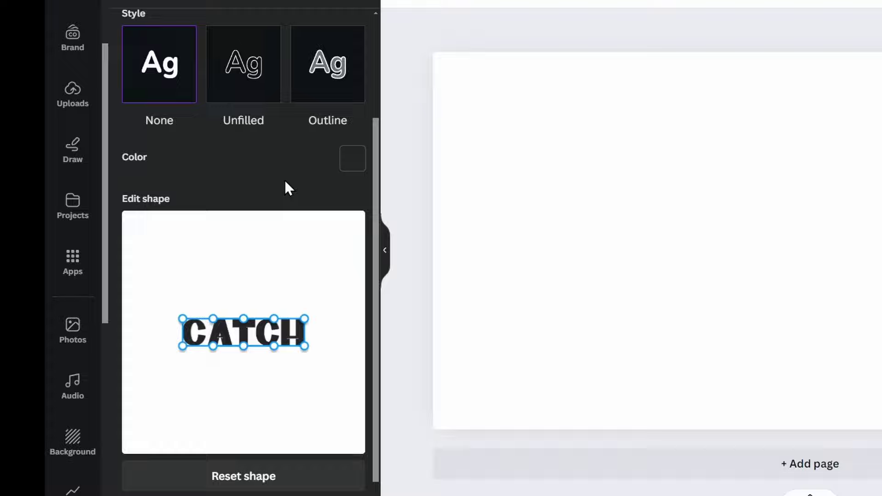
pyautogui.click(250, 73)
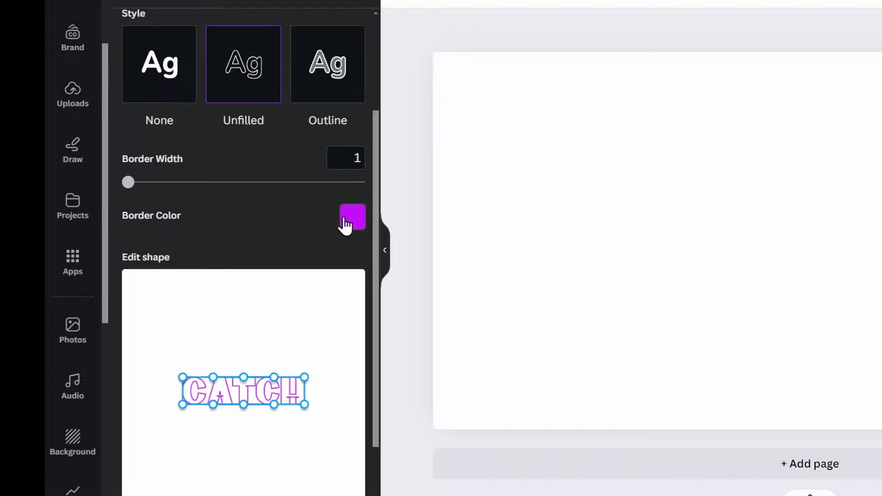
pyautogui.click(345, 224)
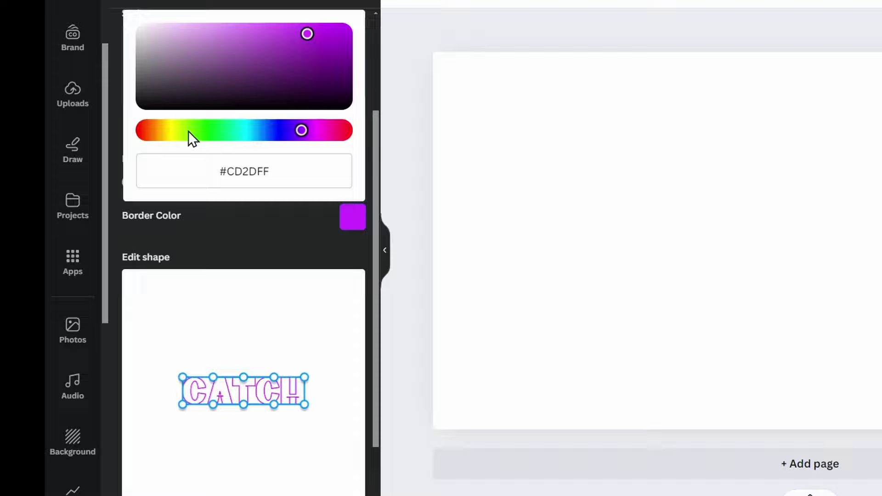
pyautogui.moveTo(189, 130); pyautogui.dragTo(147, 130)
pyautogui.click(277, 237)
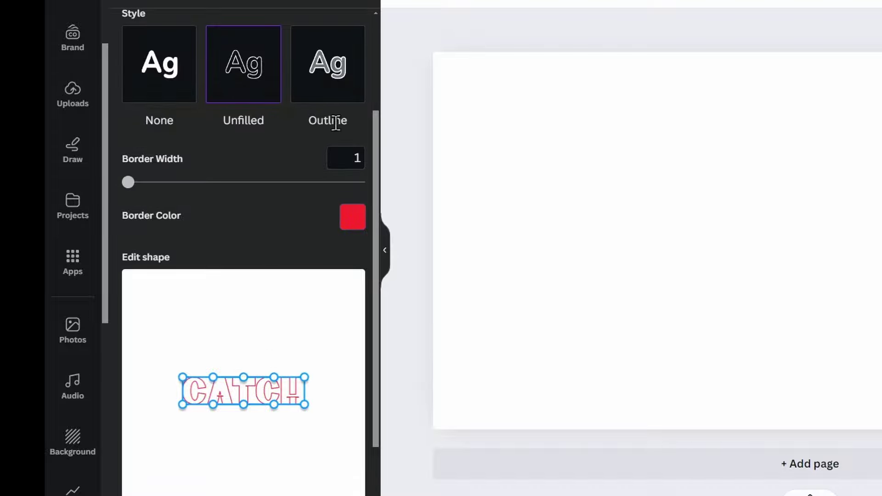
pyautogui.click(341, 68)
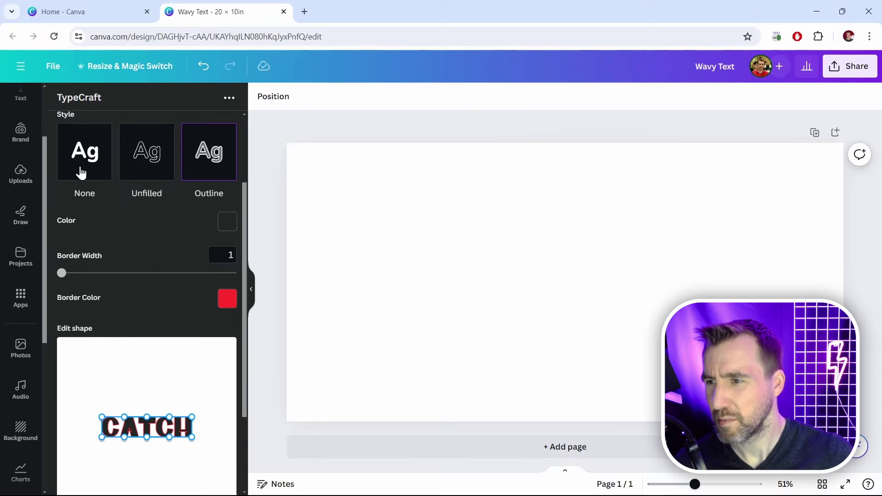
# Step: Switch CATCH back to plain filled letters with no outline in teal
pyautogui.click(81, 153)
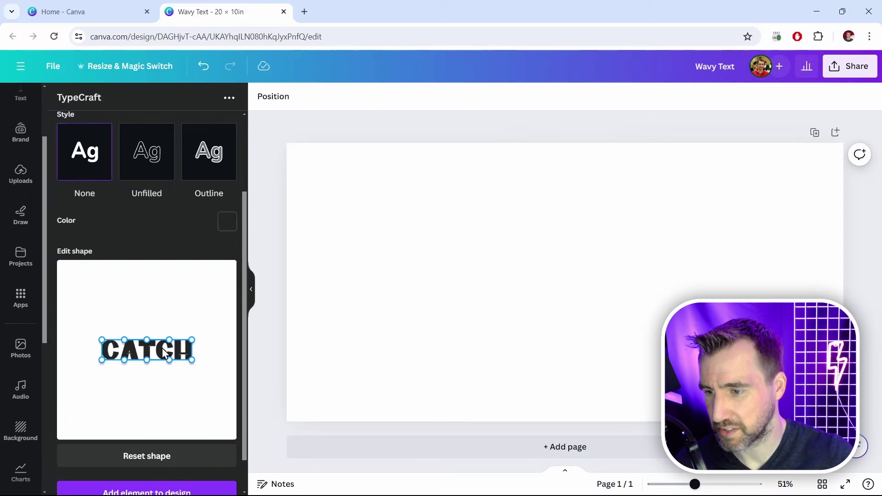
pyautogui.click(227, 221)
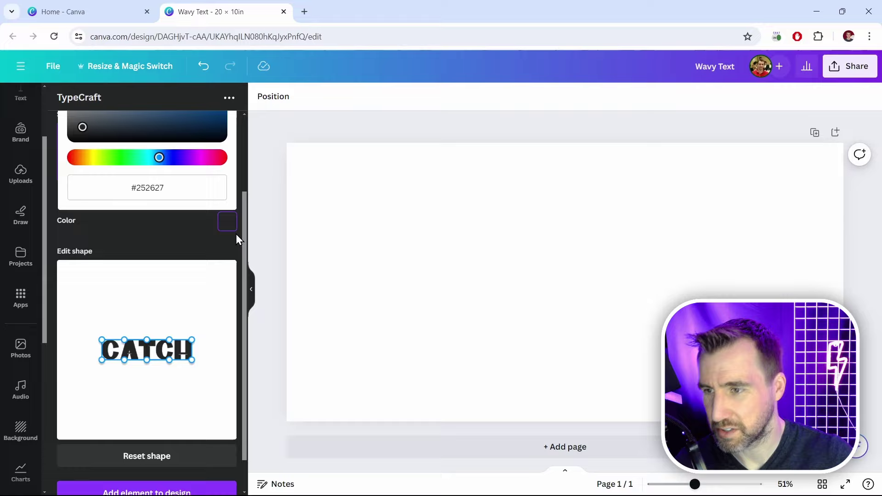
pyautogui.click(152, 158)
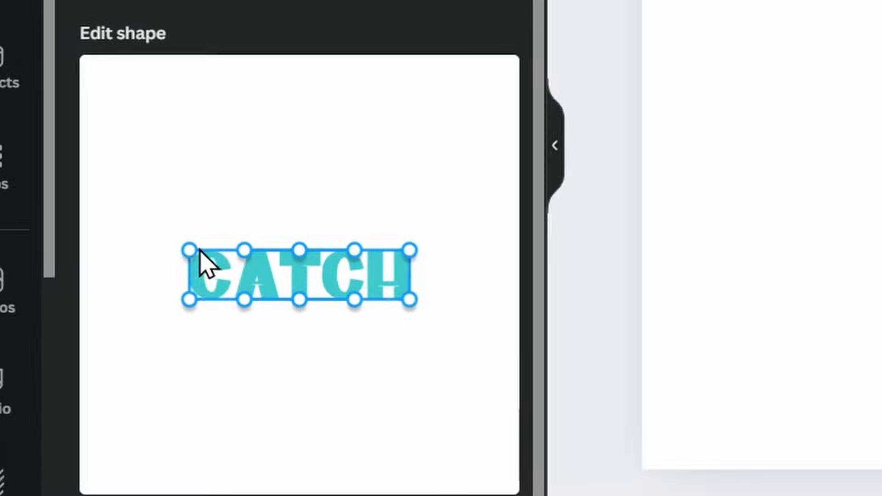
# Step: Warp CATCH by pulling its corner and top-middle shape handles outward into an arch
pyautogui.moveTo(191, 251); pyautogui.dragTo(171, 196)
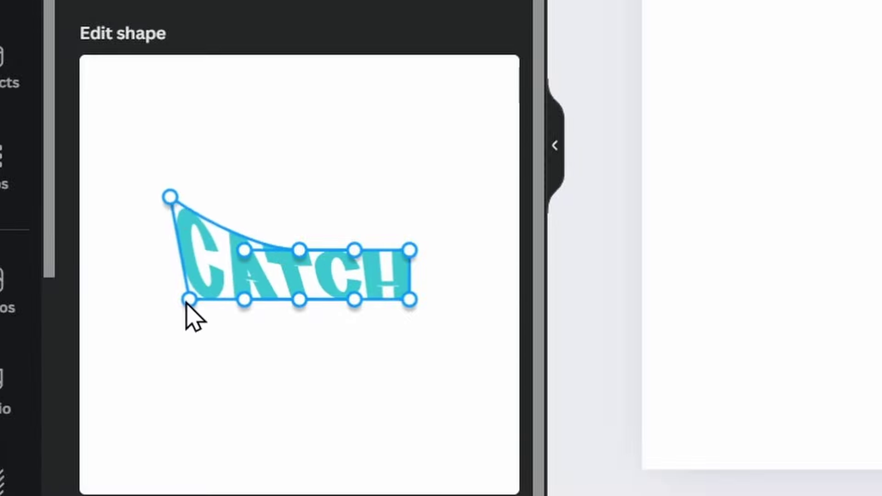
pyautogui.moveTo(188, 300); pyautogui.dragTo(164, 350)
pyautogui.moveTo(170, 196); pyautogui.dragTo(161, 176)
pyautogui.moveTo(165, 350); pyautogui.dragTo(161, 350)
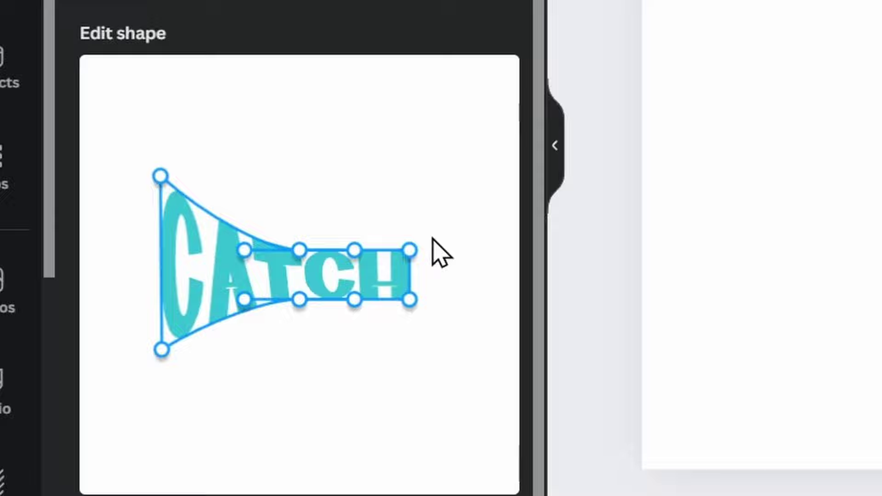
pyautogui.moveTo(410, 251); pyautogui.dragTo(430, 200)
pyautogui.moveTo(410, 301); pyautogui.dragTo(444, 355)
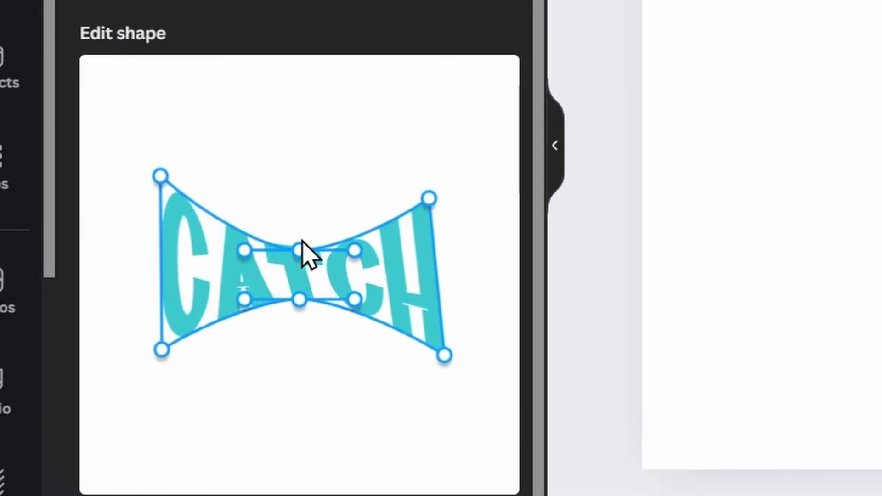
pyautogui.moveTo(299, 250); pyautogui.dragTo(298, 162)
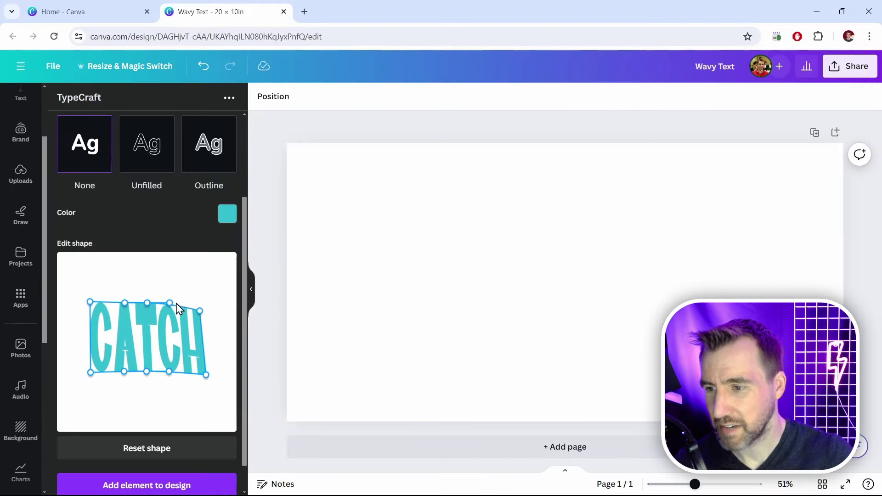
pyautogui.moveTo(171, 305); pyautogui.dragTo(131, 263)
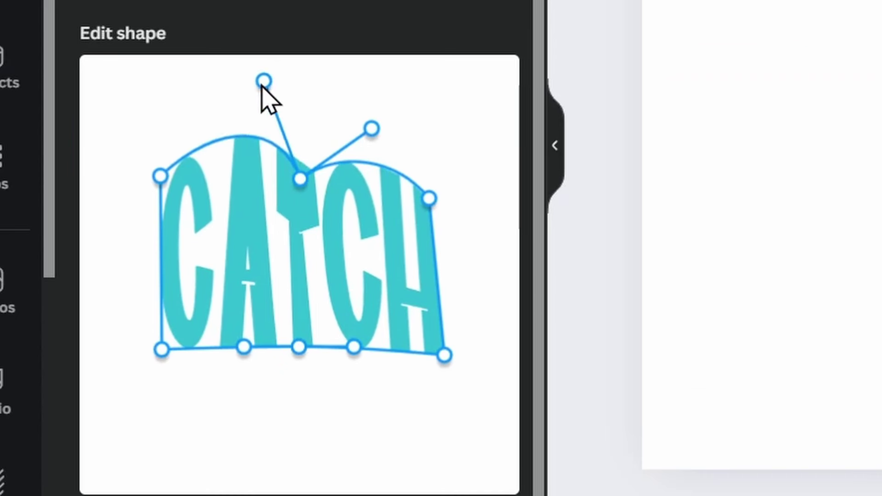
# Step: Refine the top and bottom edge curves of CATCH, undoing the last adjustment
pyautogui.moveTo(261, 85); pyautogui.dragTo(254, 140)
pyautogui.moveTo(298, 347); pyautogui.dragTo(255, 411)
pyautogui.moveTo(355, 349); pyautogui.dragTo(355, 394)
pyautogui.moveTo(300, 179); pyautogui.dragTo(309, 149)
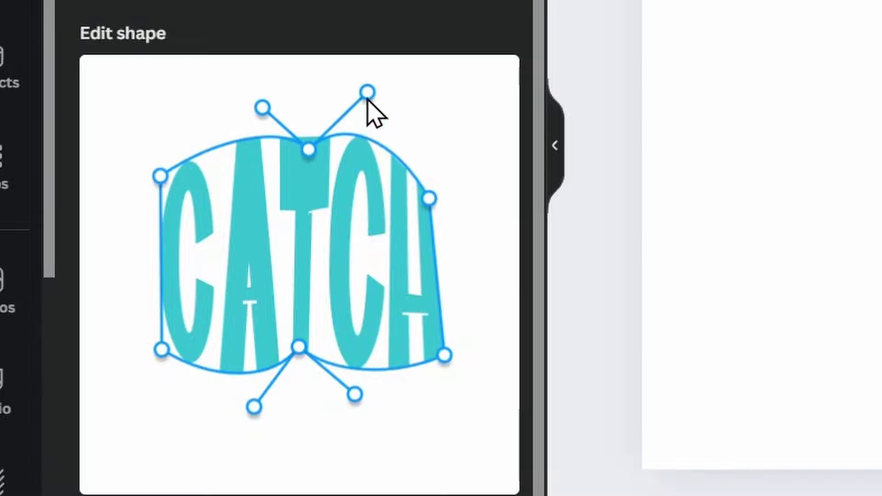
pyautogui.moveTo(368, 94); pyautogui.dragTo(385, 150)
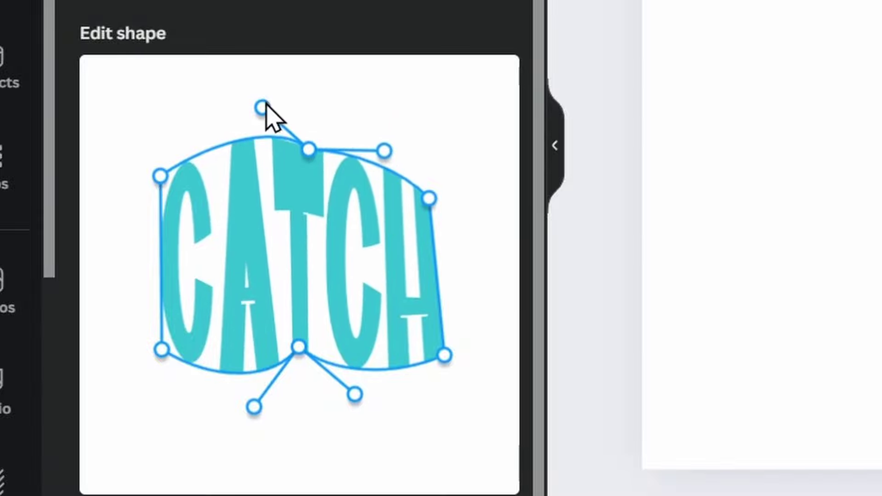
pyautogui.moveTo(262, 106); pyautogui.dragTo(226, 147)
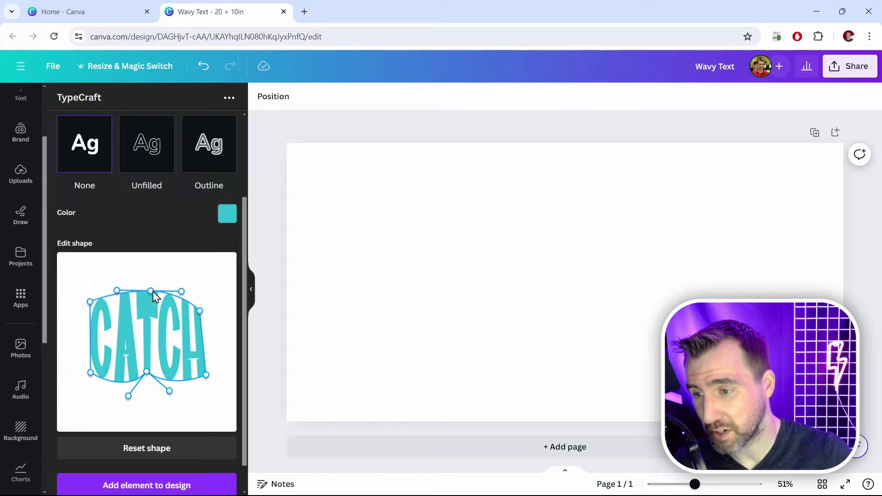
pyautogui.moveTo(182, 291); pyautogui.dragTo(158, 263)
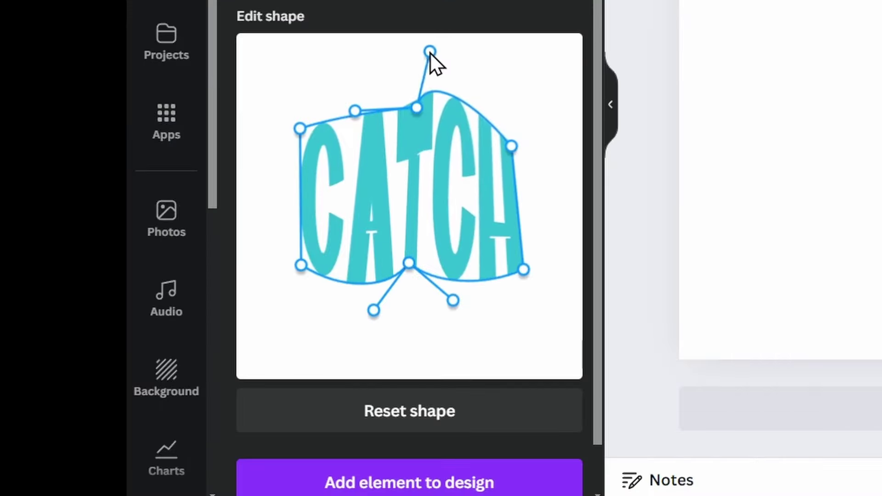
pyautogui.moveTo(429, 51); pyautogui.dragTo(387, 26)
pyautogui.hotkey('ctrl', 'z')
# Step: Reset CATCH to flat and raise its top edge into a domed arch
pyautogui.click(467, 416)
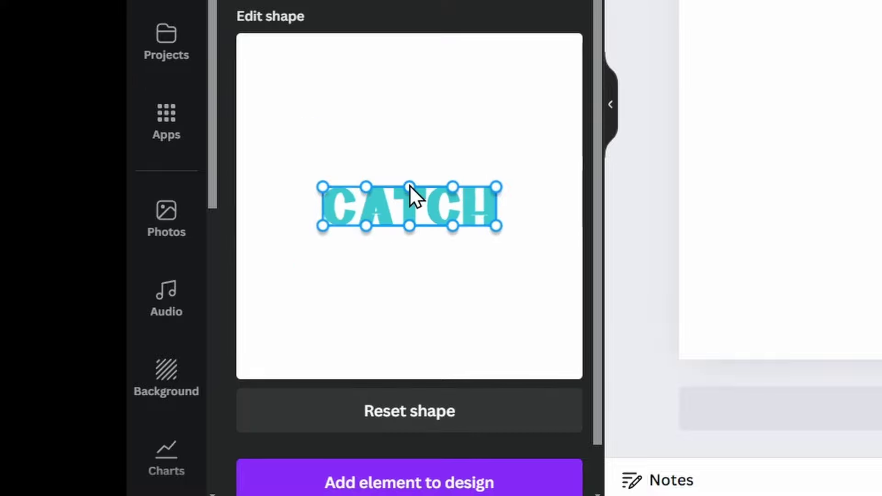
pyautogui.moveTo(410, 187); pyautogui.dragTo(410, 136)
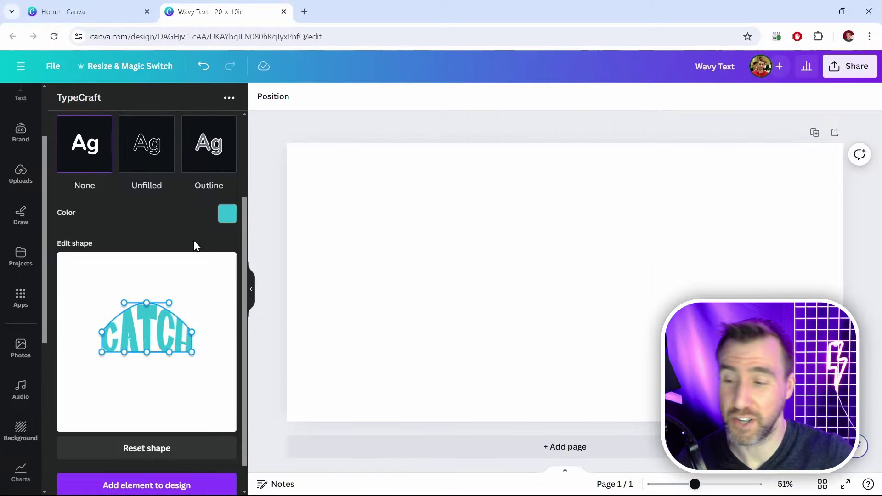
pyautogui.scroll(-1, 153, 438)
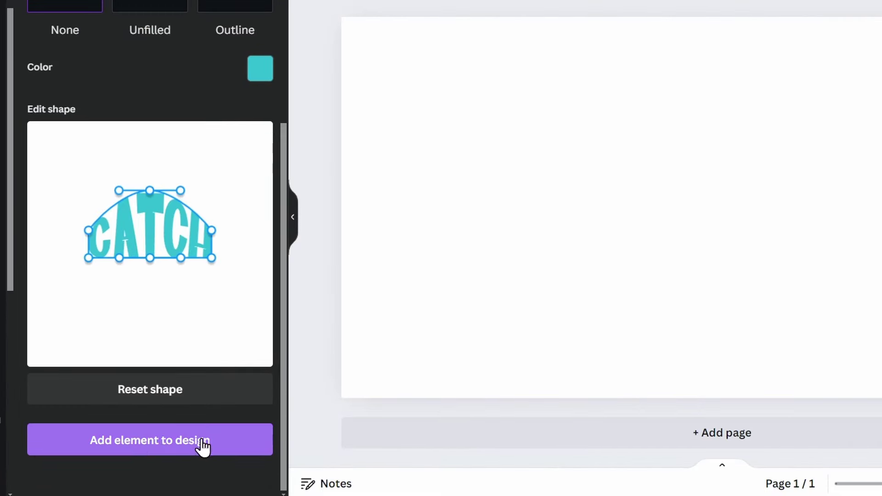
# Step: Add the arched CATCH to the page, enlarge it and center it
pyautogui.click(92, 440)
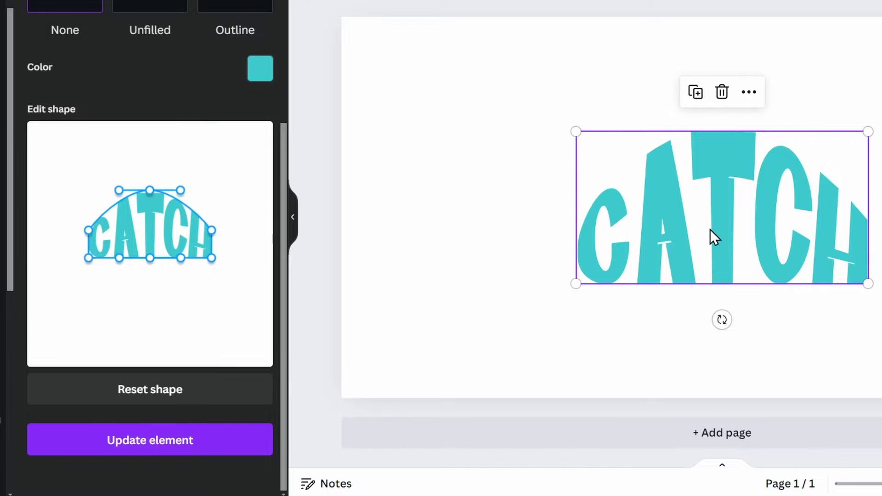
pyautogui.moveTo(576, 132); pyautogui.dragTo(435, 53)
pyautogui.moveTo(669, 190); pyautogui.dragTo(738, 214)
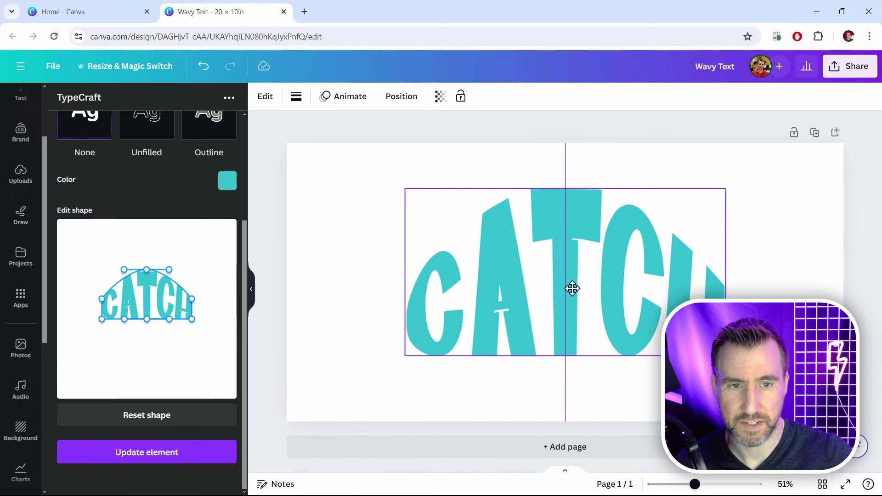
pyautogui.moveTo(572, 288)
pyautogui.mouseDown()
pyautogui.moveTo(666, 315)
pyautogui.moveTo(561, 298)
pyautogui.moveTo(579, 292)
pyautogui.mouseUp()
pyautogui.click(348, 197)
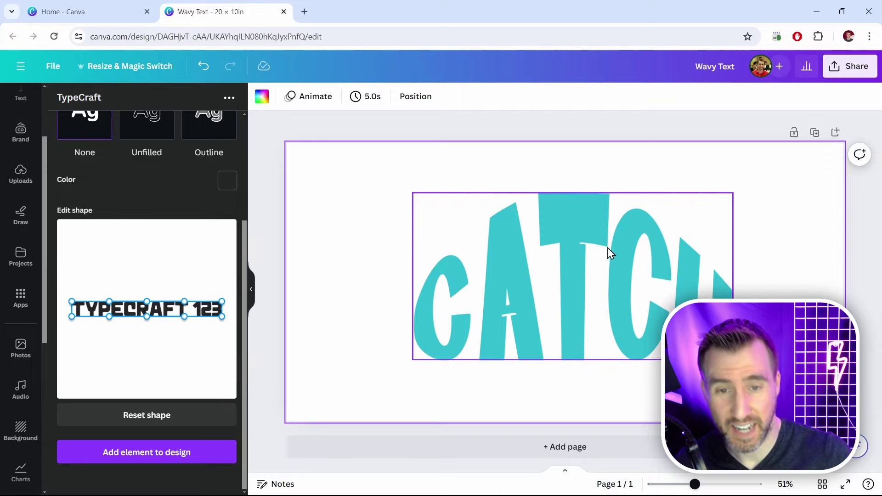
# Step: Pull CATCH's bottom edge down into a lens shape, update it, then enlarge and reposition it
pyautogui.click(583, 227)
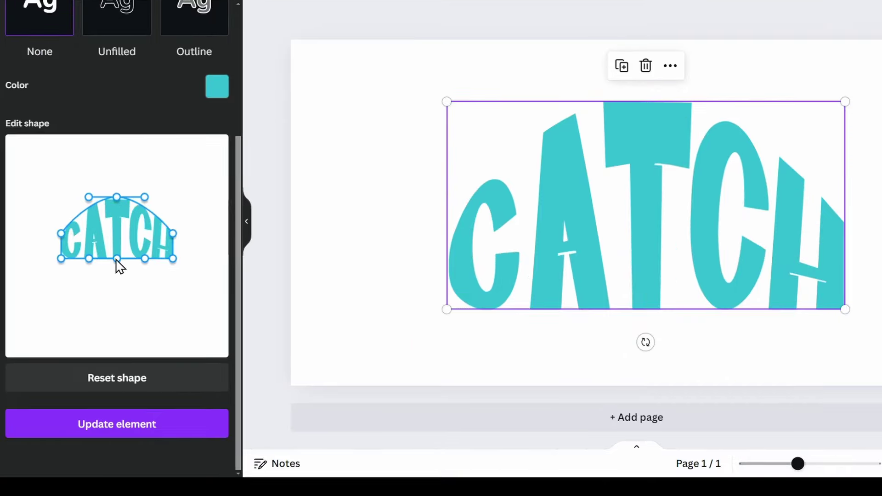
pyautogui.moveTo(117, 260); pyautogui.dragTo(112, 305)
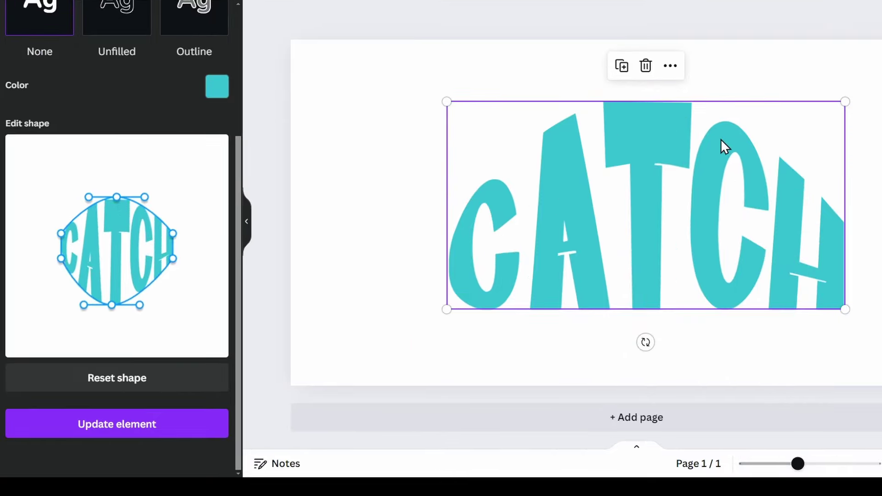
pyautogui.click(125, 425)
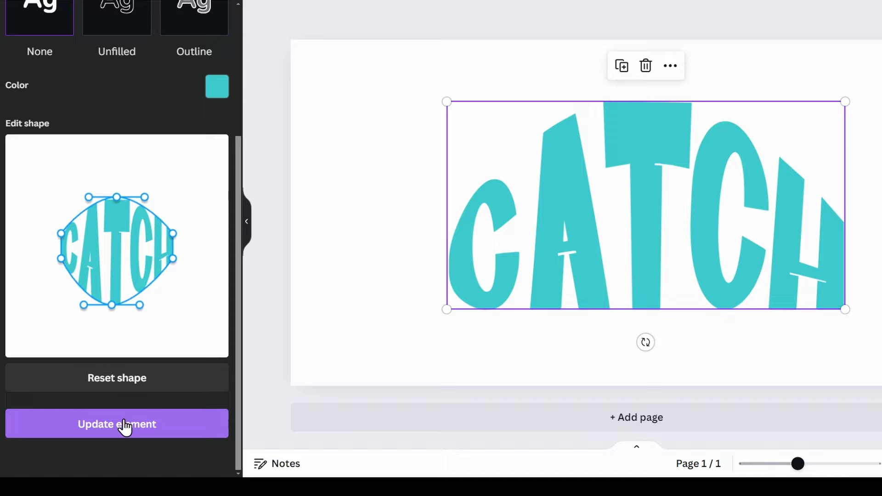
pyautogui.moveTo(791, 69); pyautogui.dragTo(758, 94)
pyautogui.moveTo(670, 166); pyautogui.dragTo(688, 124)
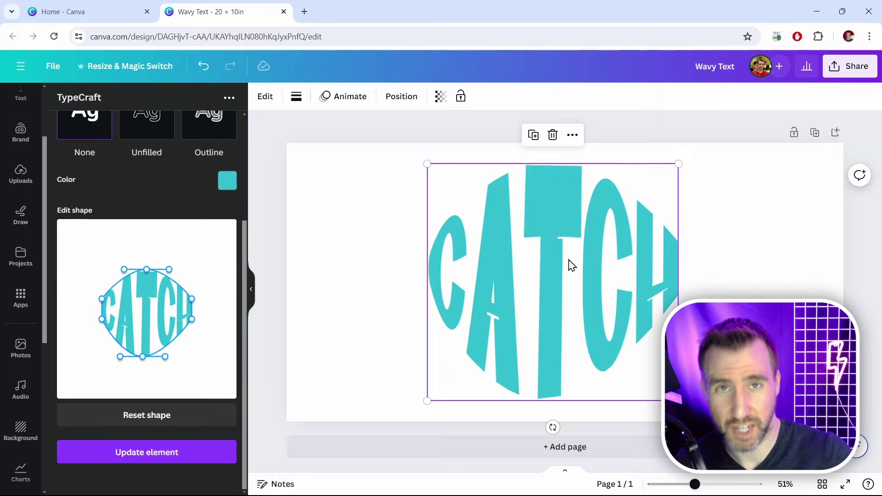
# Step: Drag a wave graphic onto the page, shrink it, and place it left of CATCH
pyautogui.click(750, 197)
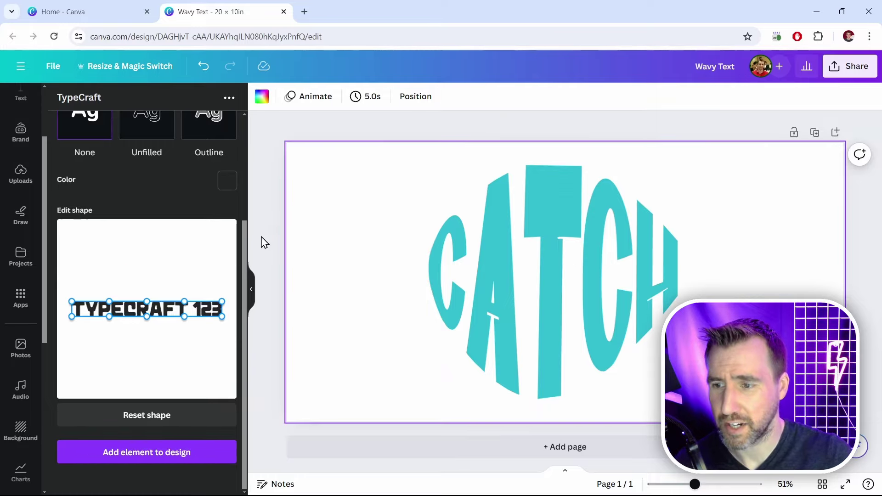
pyautogui.scroll(3, 35, 151)
pyautogui.moveTo(143, 223); pyautogui.dragTo(459, 280)
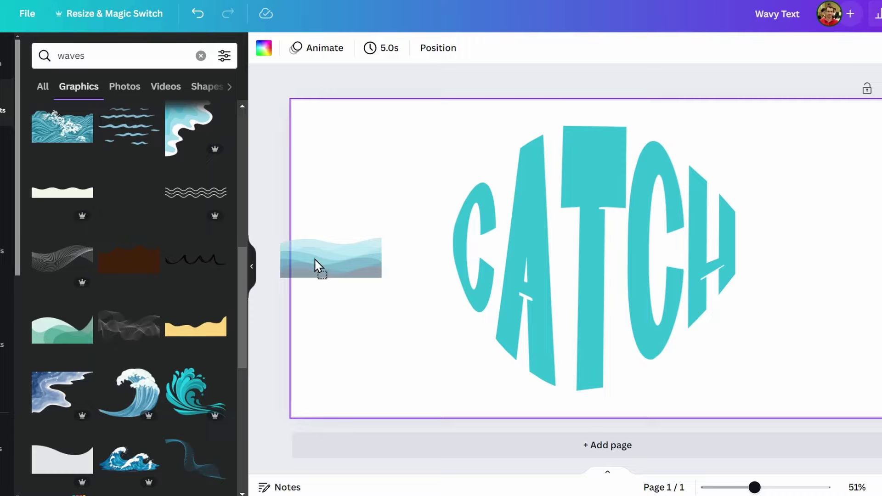
pyautogui.moveTo(605, 262); pyautogui.dragTo(487, 311)
pyautogui.moveTo(419, 339); pyautogui.dragTo(385, 343)
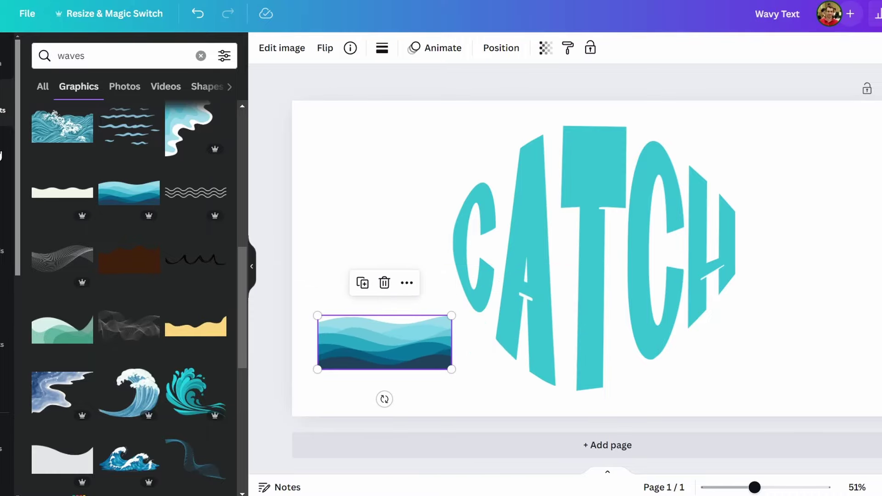
# Step: Reopen the warped CATCH in the TypeCraft editor for warp editing
pyautogui.click(10, 181)
pyautogui.click(131, 92)
pyautogui.click(342, 224)
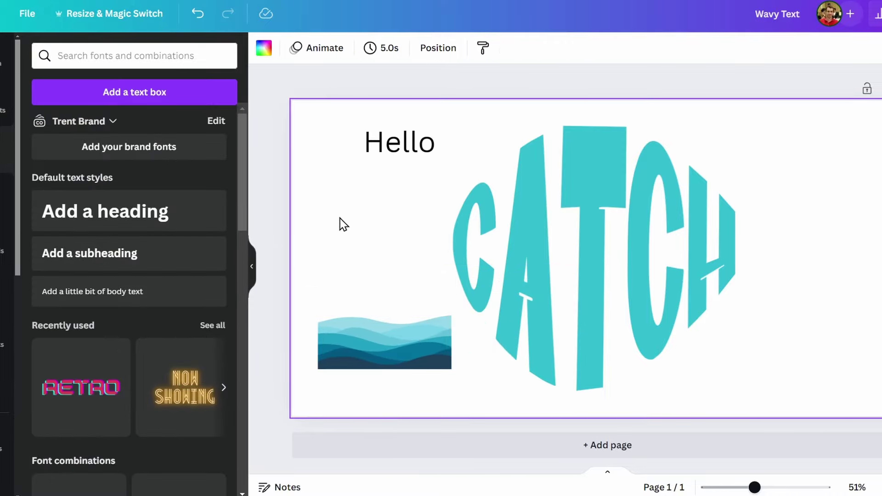
pyautogui.click(591, 178)
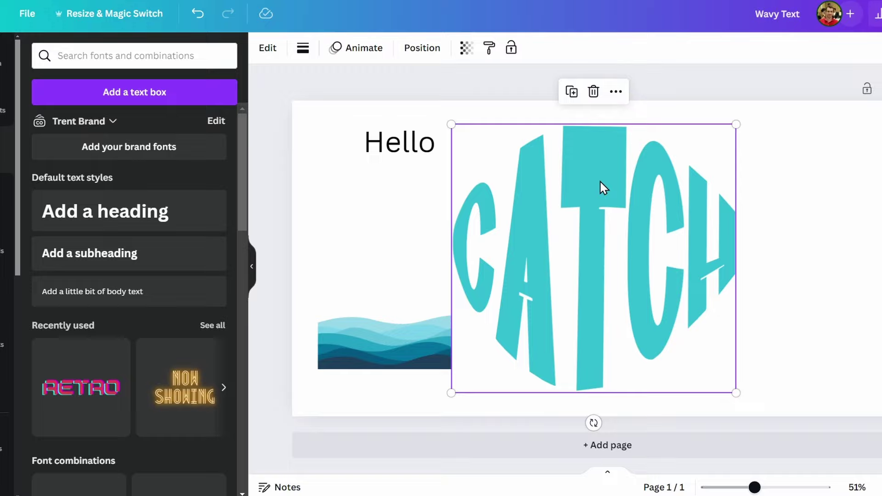
pyautogui.doubleClick(598, 175)
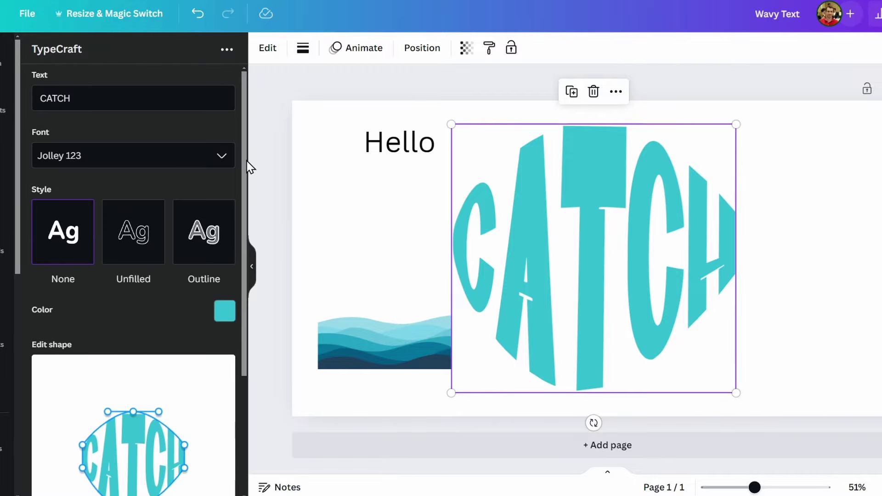
pyautogui.moveTo(247, 161); pyautogui.dragTo(252, 297)
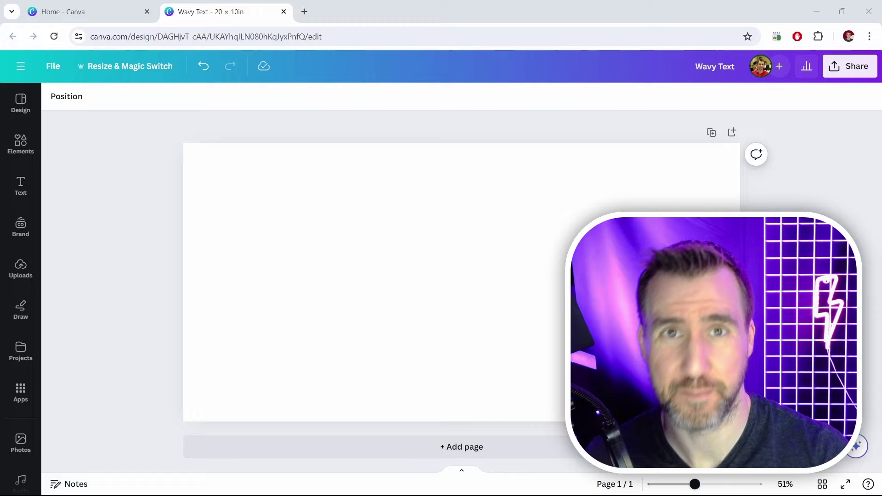
# Step: Launch the TypeCraft app and replace its sample text with CATCH
pyautogui.click(20, 393)
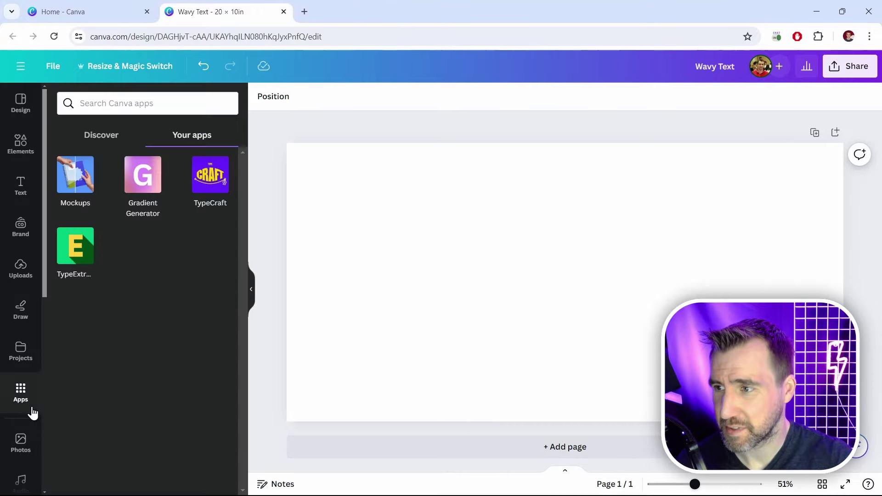
pyautogui.click(207, 174)
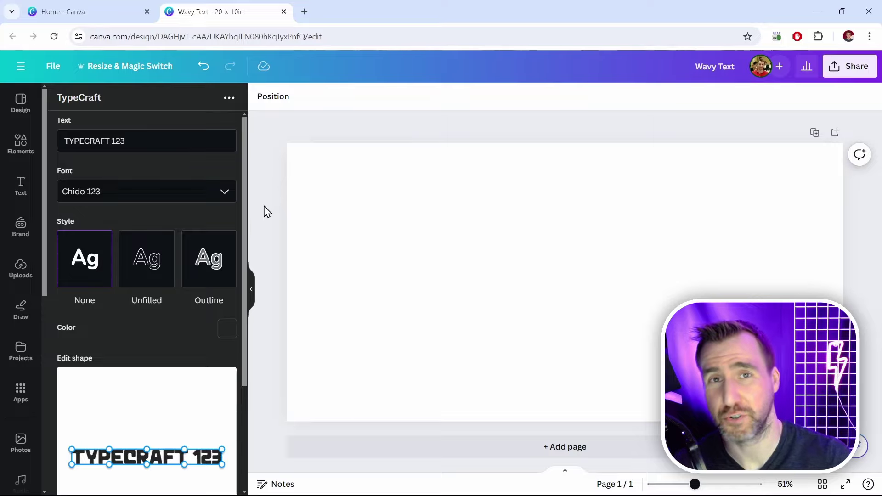
pyautogui.tripleClick(62, 138)
pyautogui.write('CATCH')
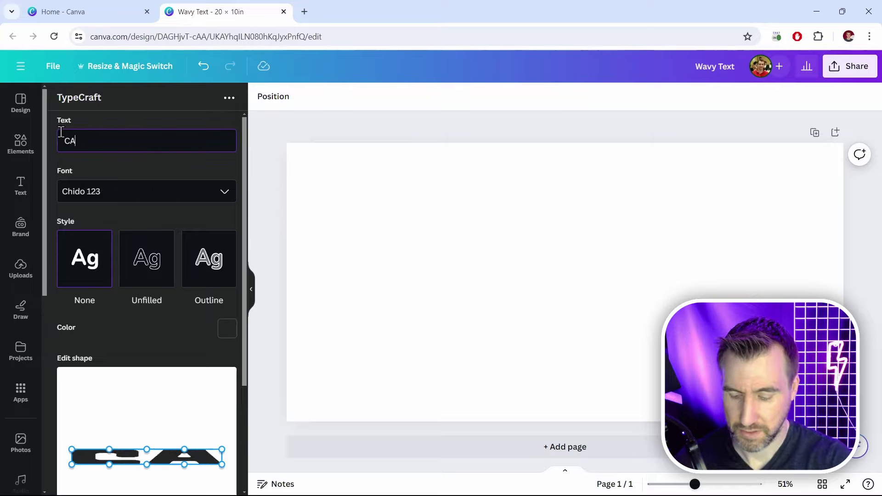
# Step: Style CATCH in Jolley 123 with a blue fill, reset it straight, and add it to the page
pyautogui.click(223, 191)
pyautogui.write('jol')
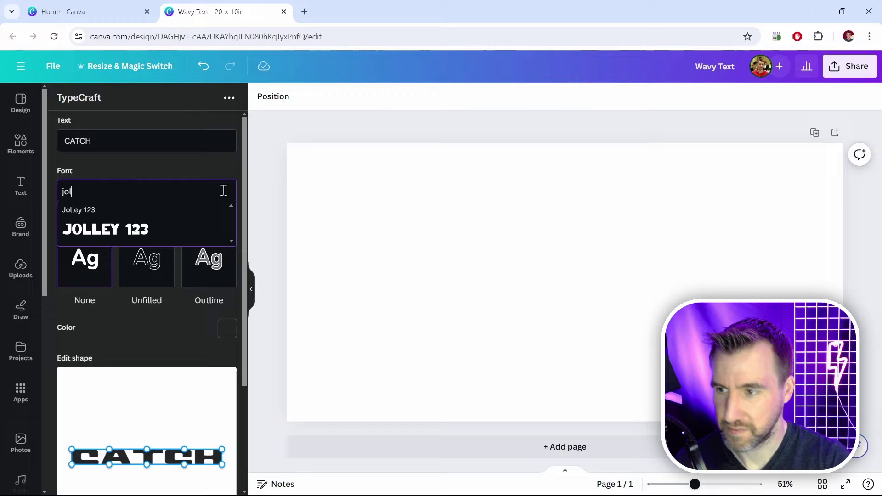
pyautogui.press('Return')
pyautogui.click(178, 160)
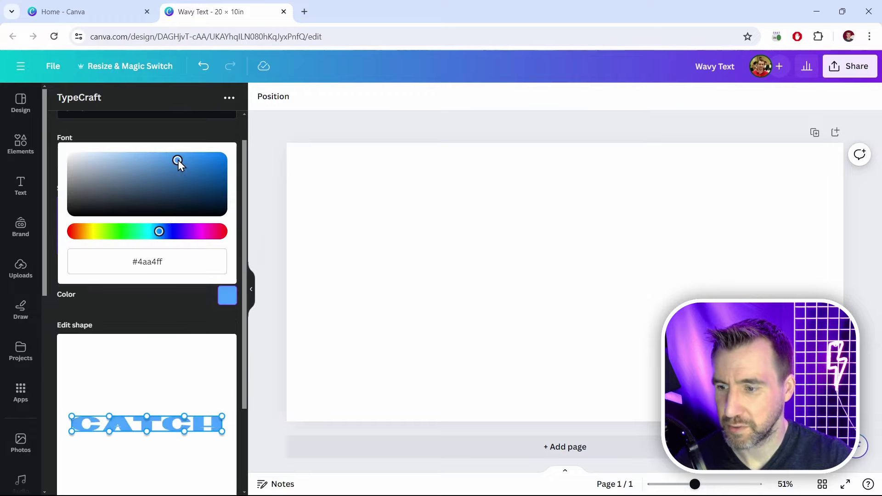
pyautogui.scroll(-3, 184, 322)
pyautogui.click(165, 421)
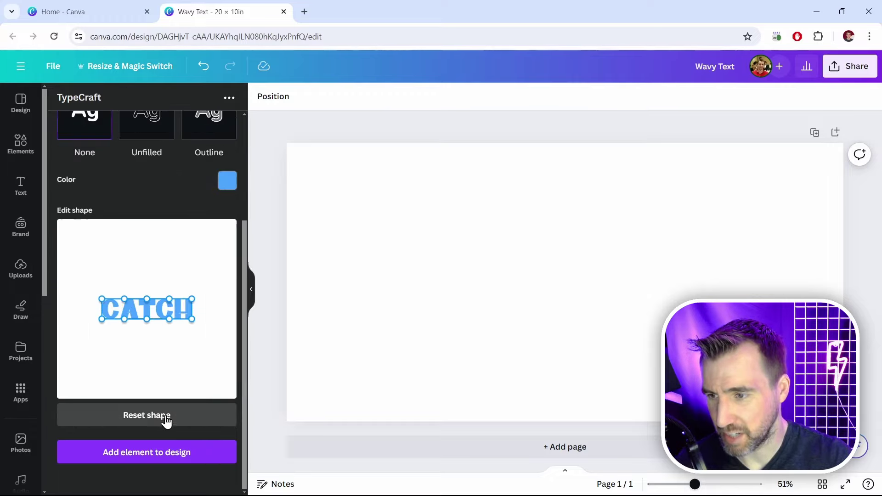
pyautogui.click(146, 454)
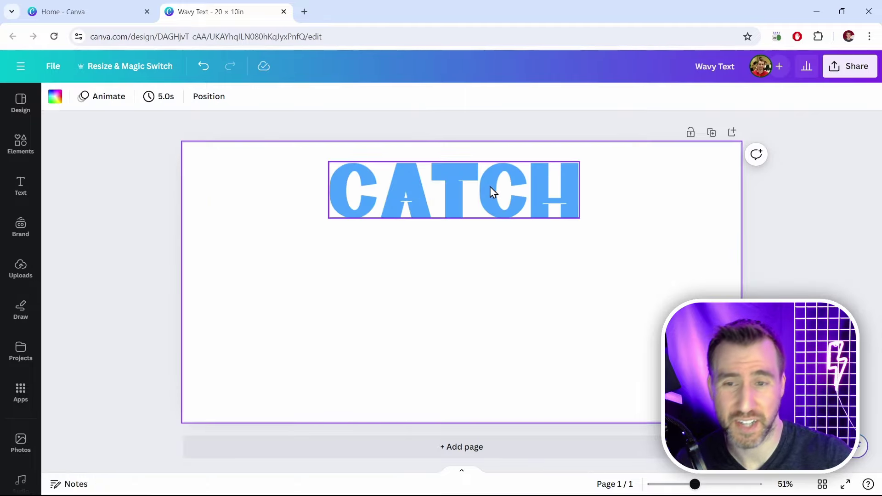
pyautogui.click(514, 190)
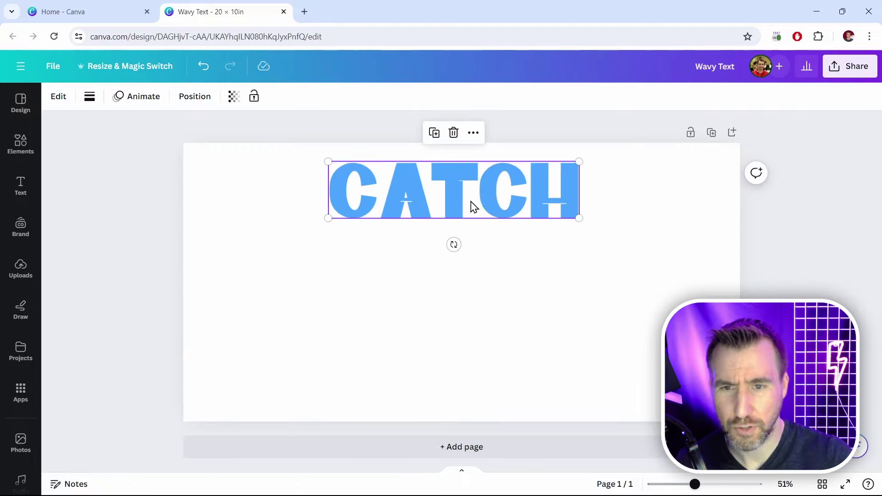
# Step: Duplicate CATCH into a straight teal (#3bffc4) THE placed left of the top CATCH
pyautogui.moveTo(455, 181); pyautogui.dragTo(448, 285)
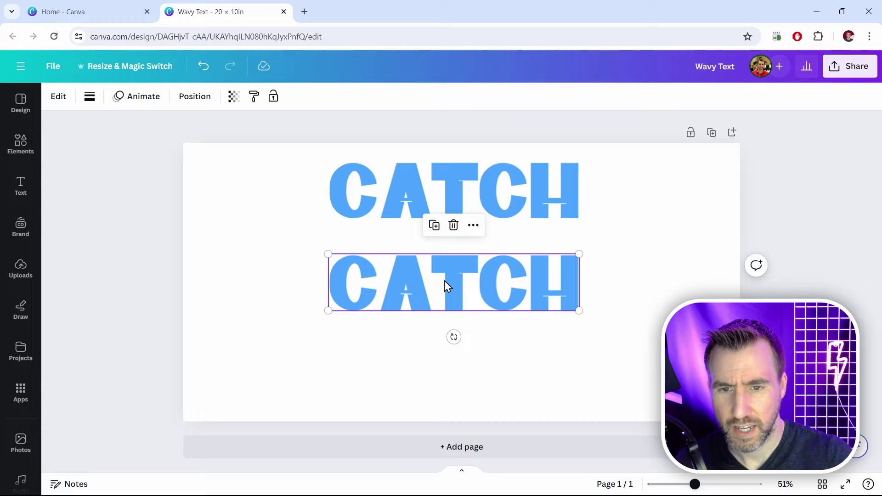
pyautogui.doubleClick(452, 274)
pyautogui.doubleClick(51, 130)
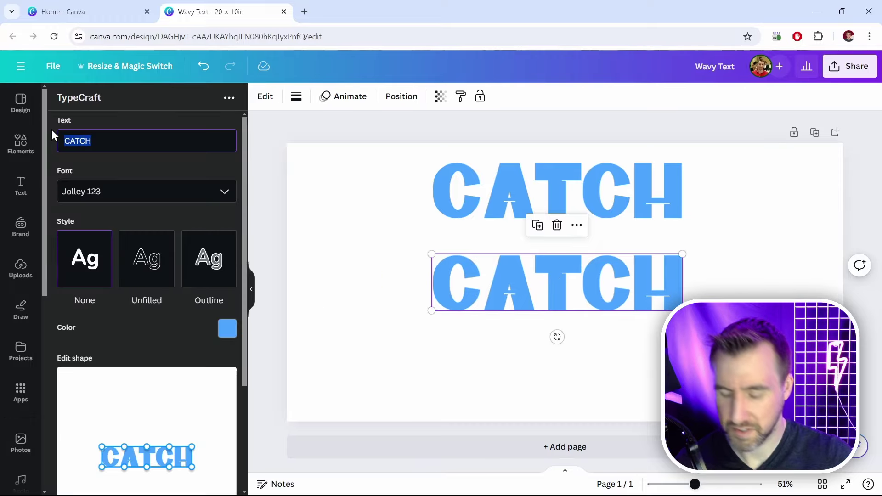
pyautogui.write('THE')
pyautogui.scroll(-3, 239, 184)
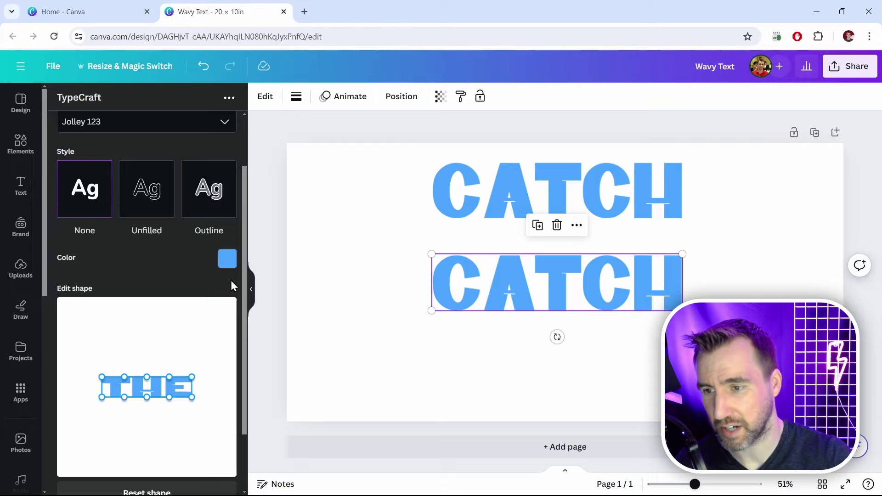
pyautogui.scroll(-2, 202, 368)
pyautogui.click(164, 451)
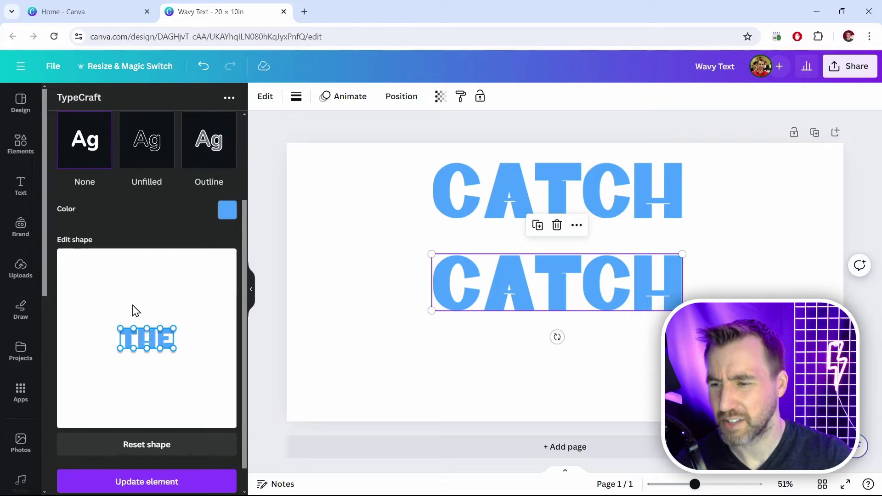
pyautogui.click(230, 212)
pyautogui.write('#3bffc4')
pyautogui.scroll(-1, 154, 457)
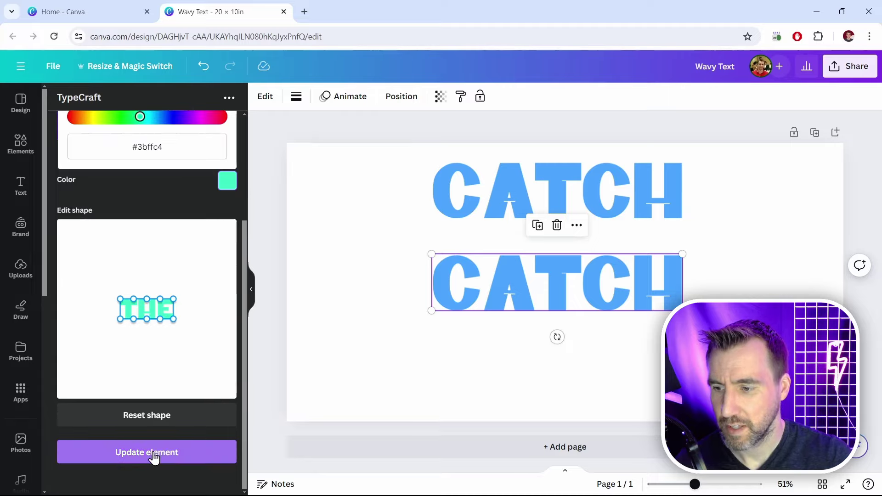
pyautogui.click(154, 457)
pyautogui.moveTo(562, 282); pyautogui.dragTo(392, 222)
# Step: Duplicate CATCH below as WAVE and enlarge it to match CATCH's width
pyautogui.click(566, 198)
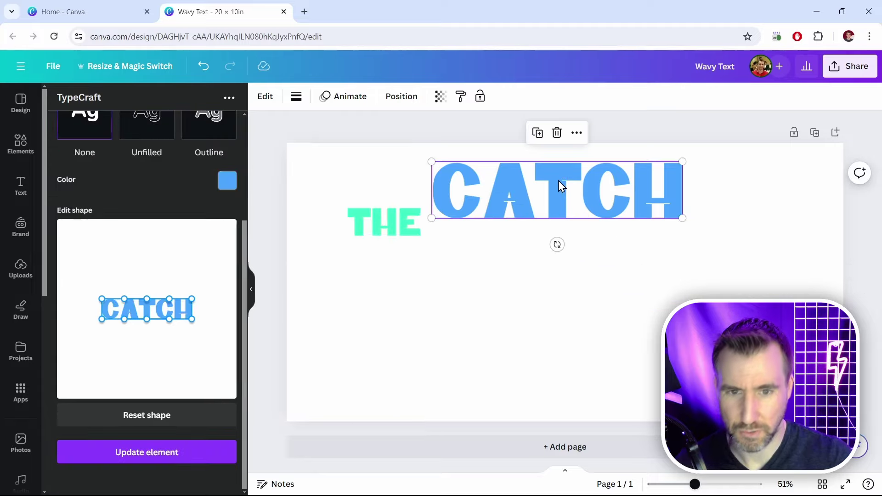
pyautogui.keyDown('alt'); pyautogui.moveTo(558, 183); pyautogui.dragTo(557, 275); pyautogui.keyUp('alt')
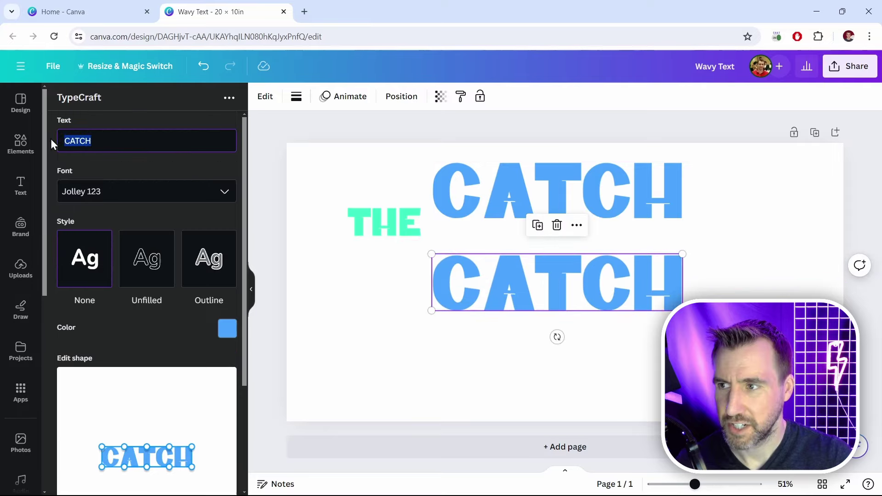
pyautogui.write('WAVE')
pyautogui.scroll(-3, 164, 293)
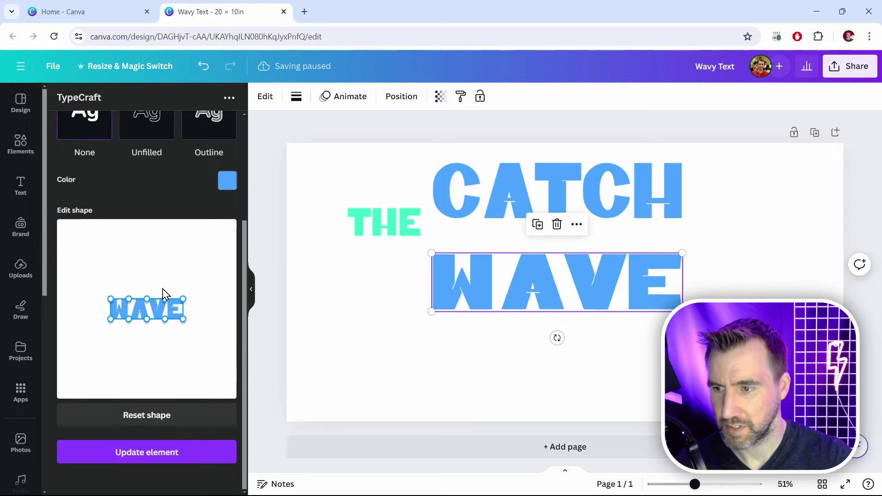
pyautogui.click(166, 442)
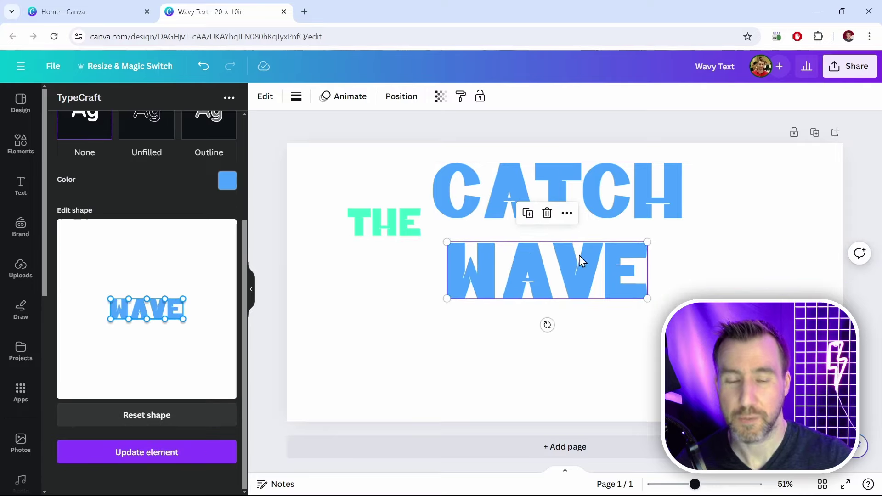
pyautogui.moveTo(648, 240); pyautogui.dragTo(683, 227)
# Step: Change the CATCH text colour to orange in TypeCraft
pyautogui.click(486, 184)
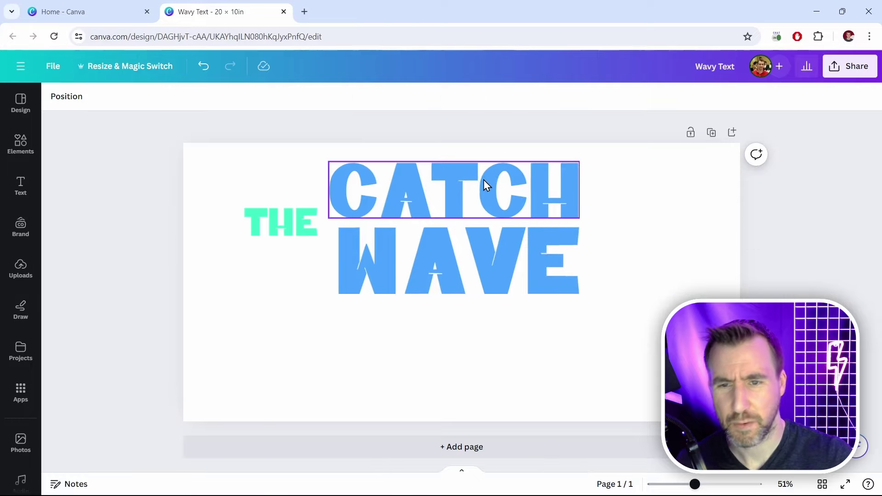
pyautogui.click(228, 331)
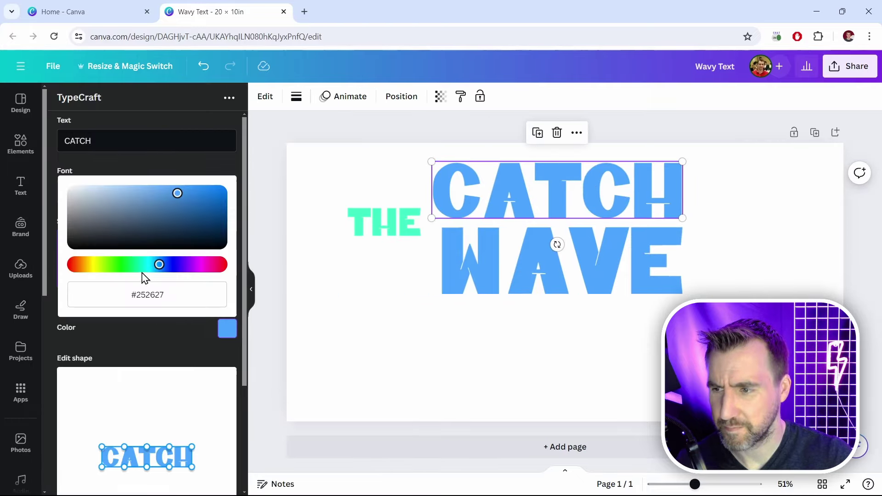
pyautogui.moveTo(142, 263); pyautogui.dragTo(87, 263)
pyautogui.scroll(-3, 151, 368)
pyautogui.click(166, 453)
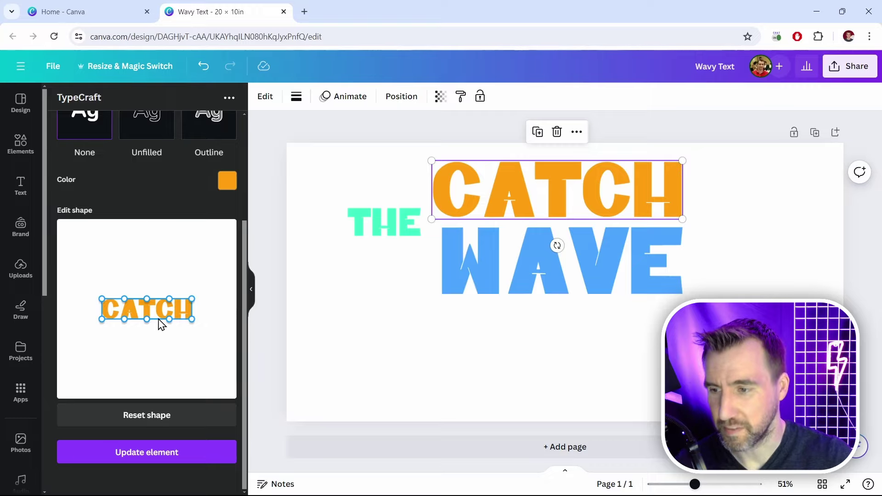
# Step: Curve the bottom edge of CATCH into a dip and apply the shape
pyautogui.moveTo(159, 321); pyautogui.dragTo(139, 329)
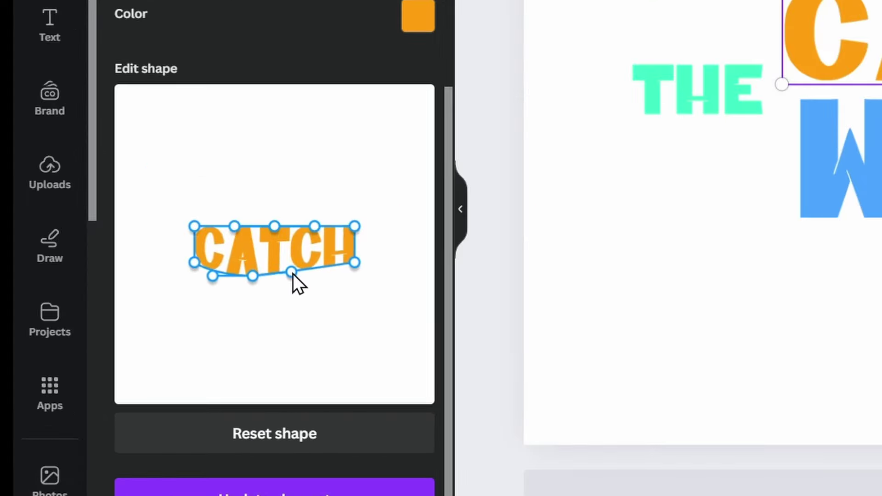
pyautogui.moveTo(293, 272); pyautogui.dragTo(294, 263)
pyautogui.moveTo(194, 263); pyautogui.dragTo(194, 253)
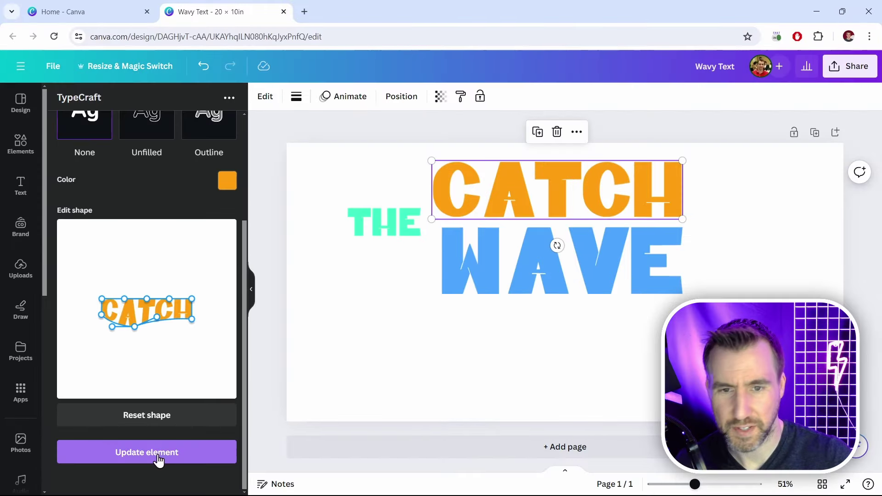
pyautogui.click(158, 457)
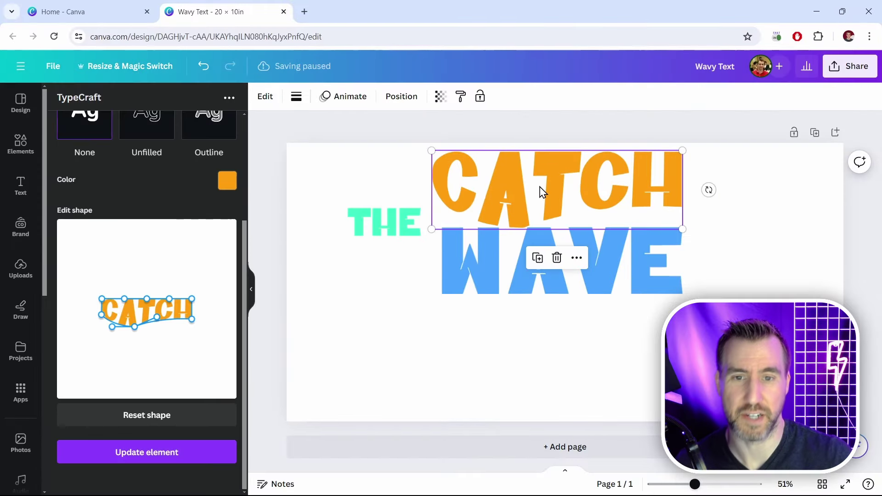
pyautogui.click(425, 278)
# Step: Move WAVE up under CATCH and pull its top middle down into a warp
pyautogui.click(445, 260)
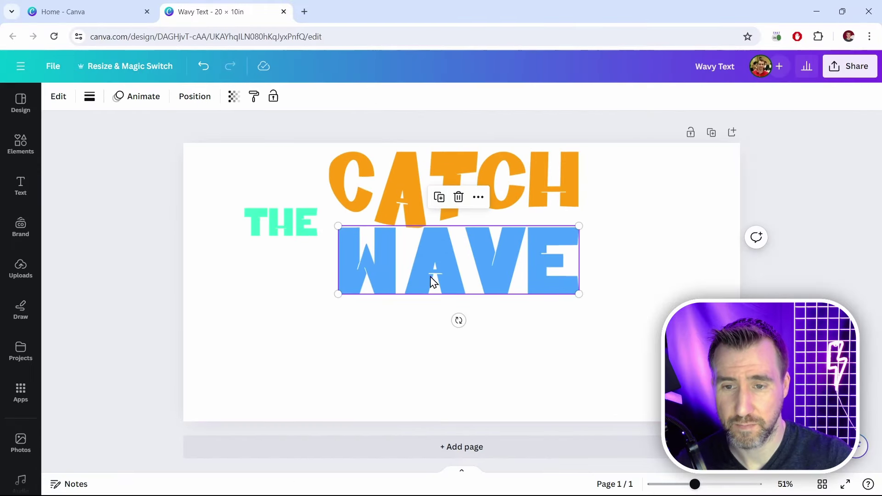
pyautogui.moveTo(434, 277); pyautogui.dragTo(441, 248)
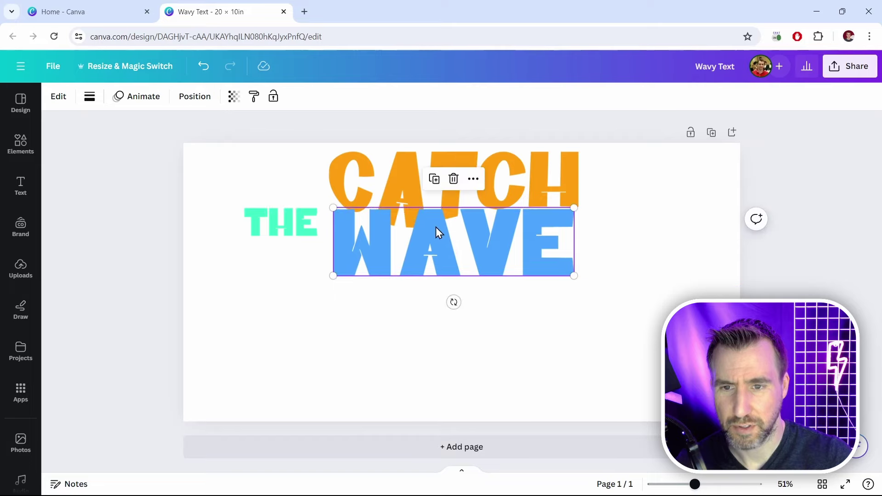
pyautogui.doubleClick(436, 227)
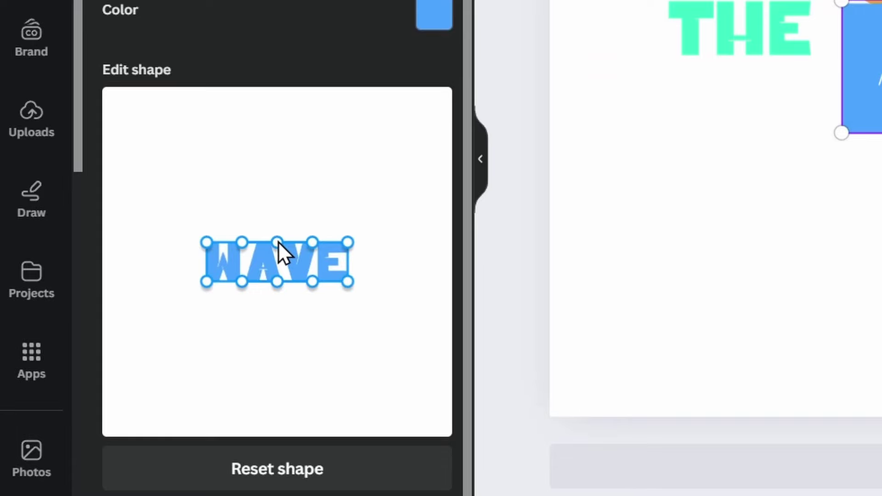
pyautogui.moveTo(277, 241); pyautogui.dragTo(277, 248)
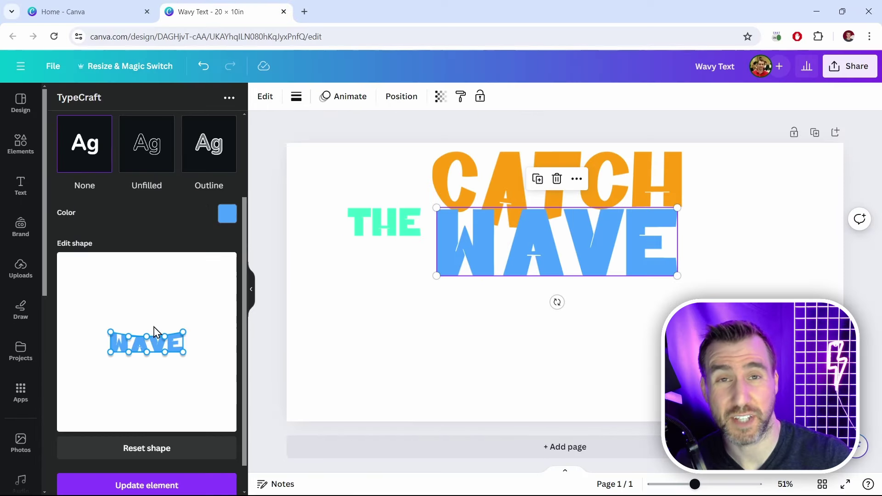
pyautogui.click(152, 486)
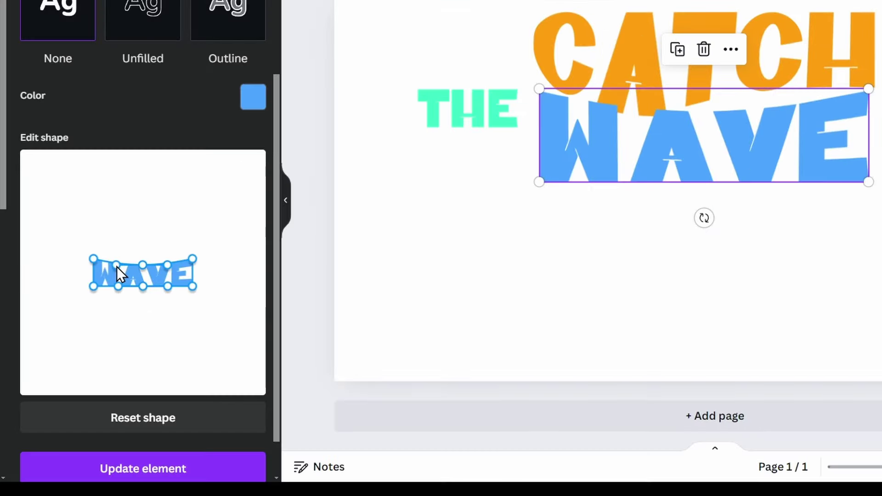
# Step: Refine WAVE's warp with a taller E and curved base, resized to about 8.8 by 3.2
pyautogui.moveTo(663, 143); pyautogui.dragTo(662, 152)
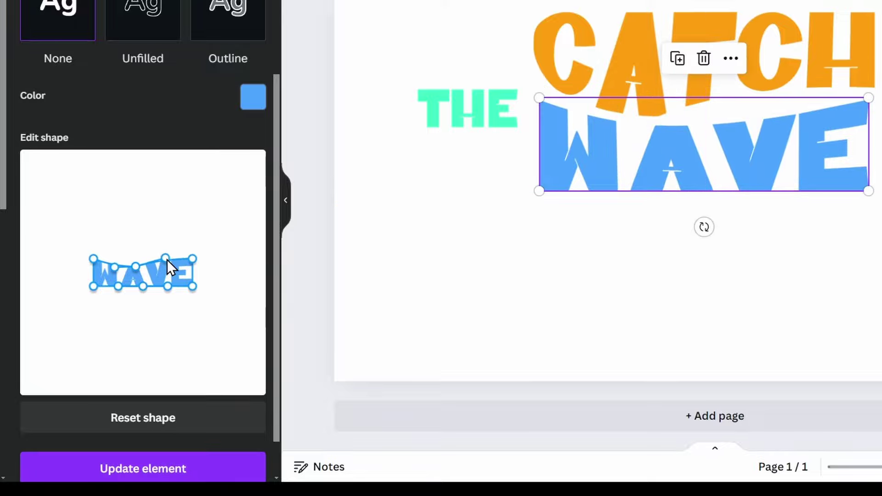
pyautogui.moveTo(173, 257); pyautogui.dragTo(177, 252)
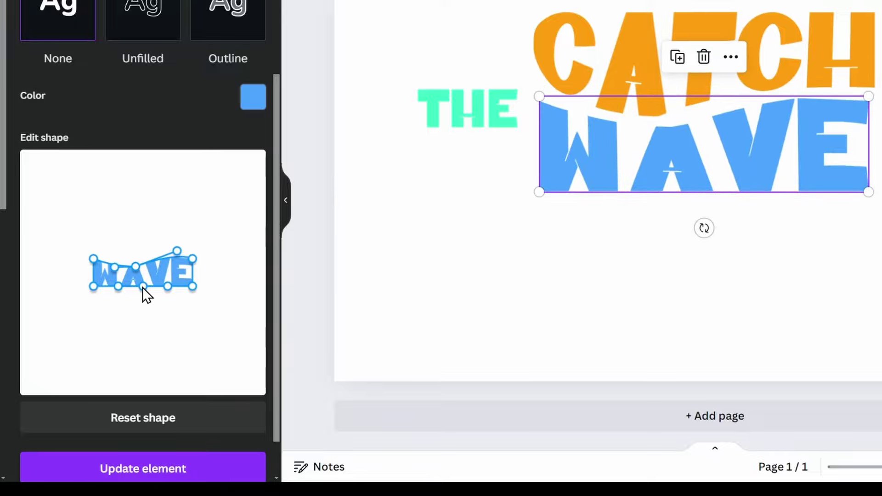
pyautogui.moveTo(142, 288); pyautogui.dragTo(141, 291)
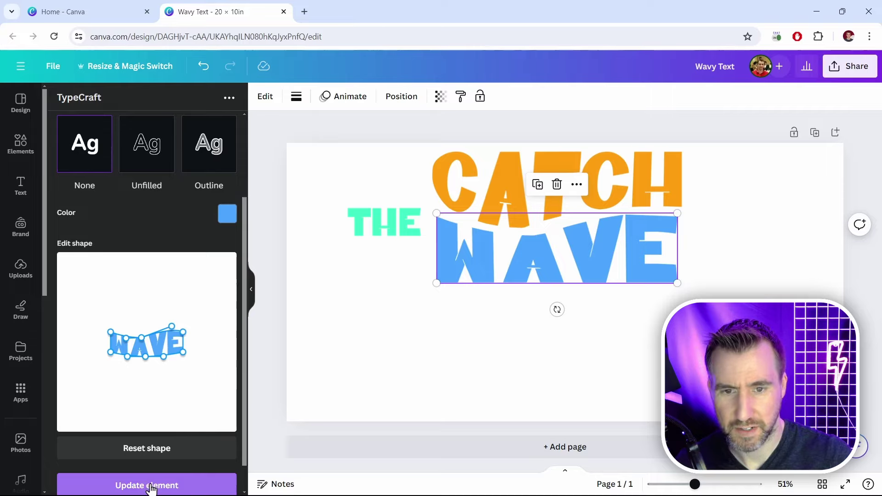
pyautogui.click(148, 485)
pyautogui.moveTo(678, 208); pyautogui.dragTo(683, 210)
pyautogui.press('Escape')
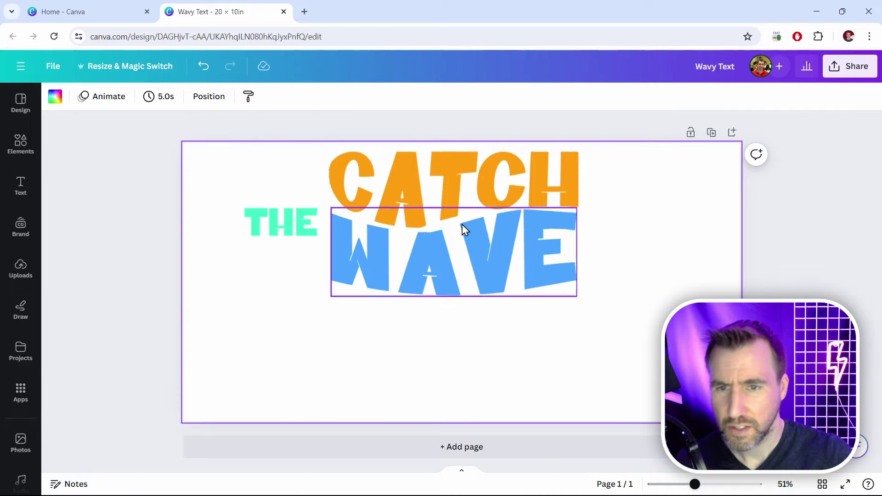
# Step: Reapply CATCH's curved shape, shift the title down-right, and move THE closer to WAVE
pyautogui.doubleClick(439, 181)
pyautogui.scroll(-3, 106, 323)
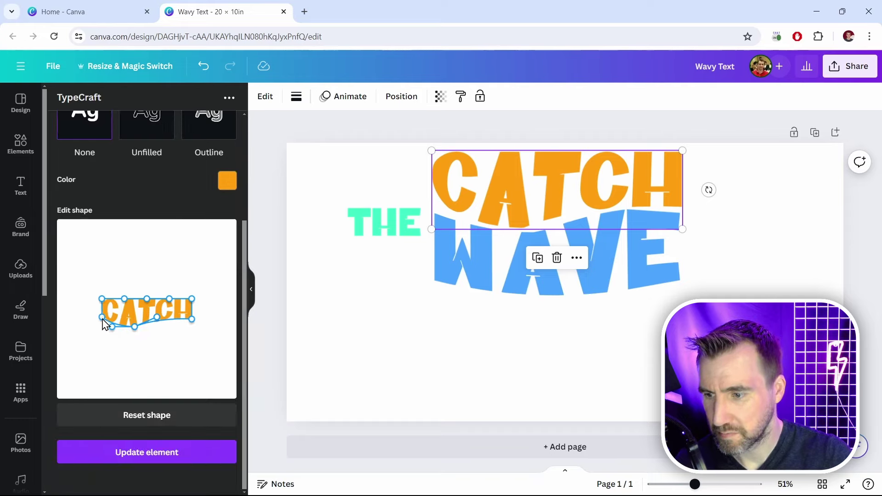
pyautogui.click(151, 453)
pyautogui.moveTo(516, 177); pyautogui.dragTo(545, 197)
pyautogui.click(311, 251)
pyautogui.moveTo(311, 252); pyautogui.dragTo(345, 250)
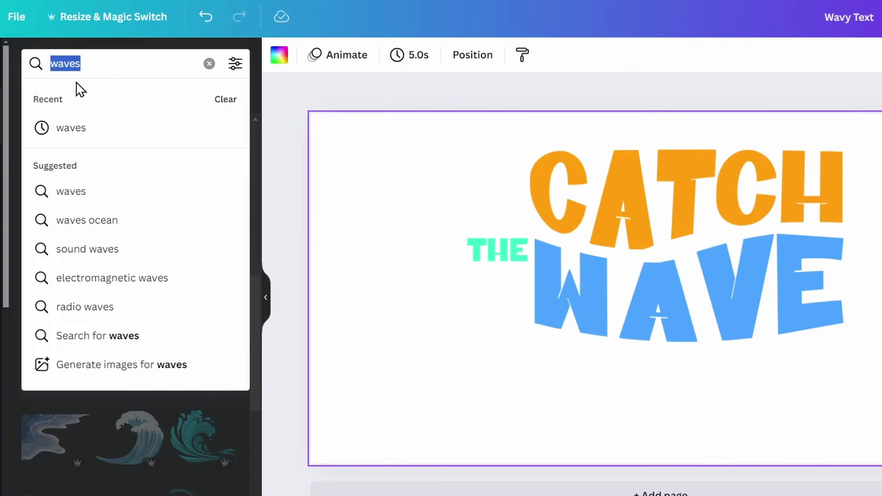
# Step: Add a flying birds graphic right of CATCH and colour it gray
pyautogui.write('birds')
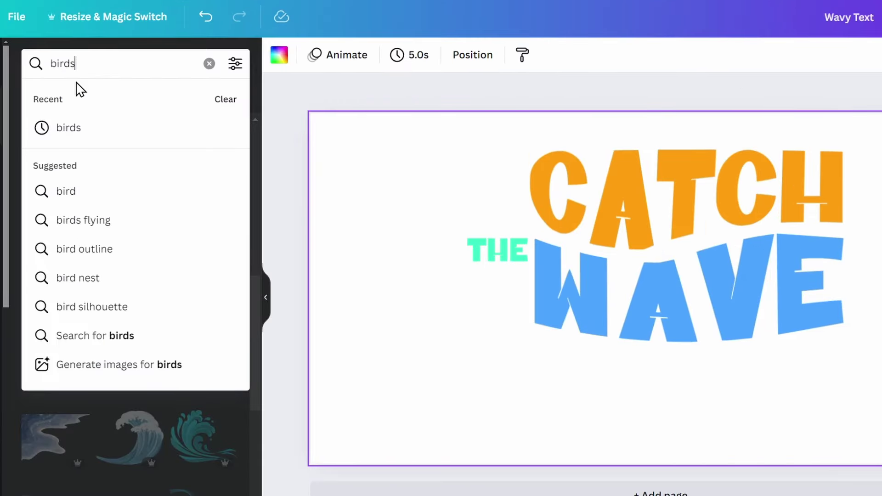
pyautogui.press('Return')
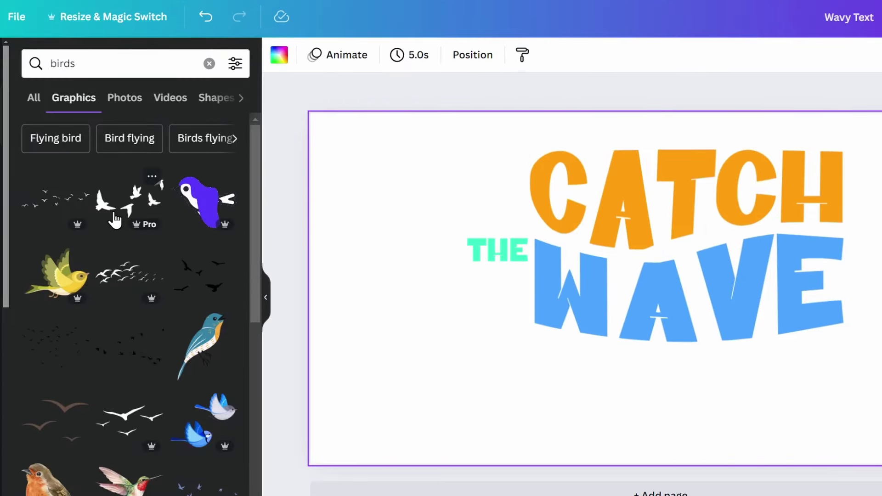
pyautogui.moveTo(128, 202); pyautogui.dragTo(795, 198)
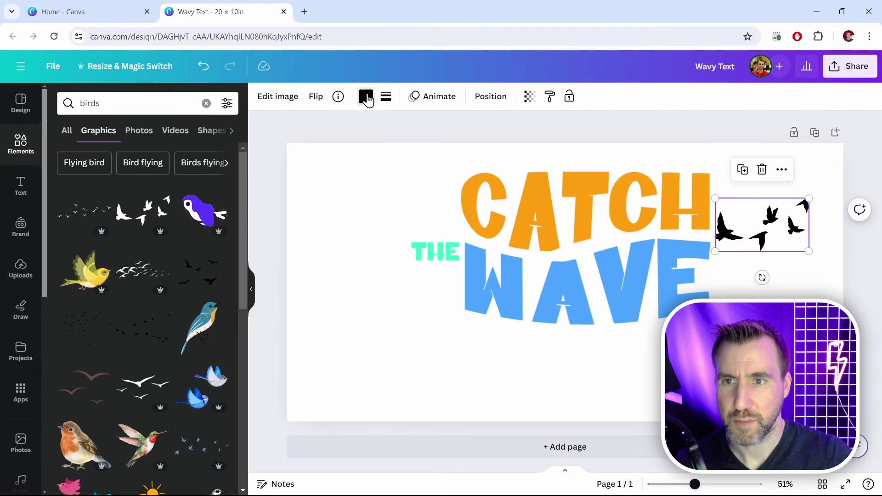
pyautogui.click(413, 56)
pyautogui.scroll(-3, 170, 349)
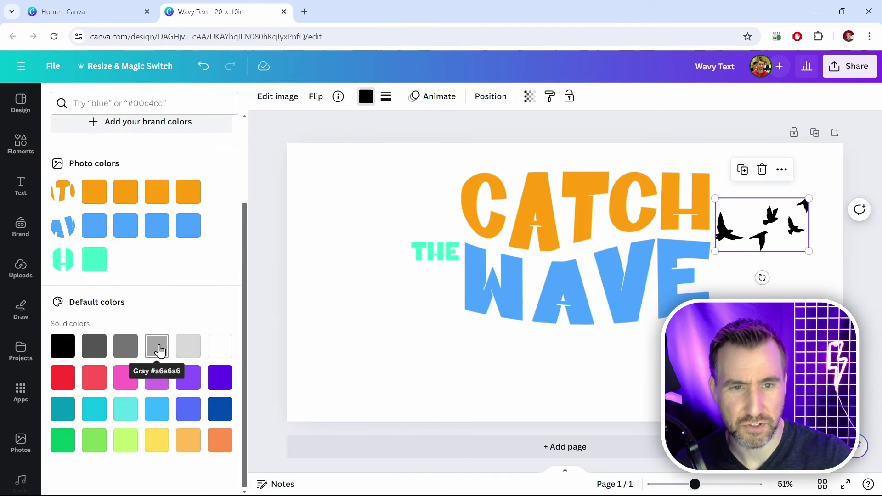
pyautogui.click(160, 350)
pyautogui.press('Escape')
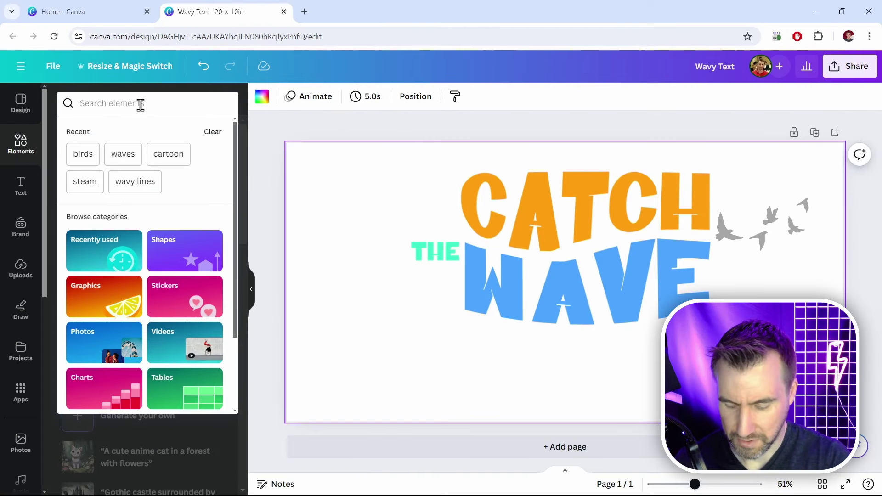
# Step: Add a sun graphic, shrunk and placed left of CATCH
pyautogui.write('sun')
pyautogui.press('Return')
pyautogui.moveTo(143, 270); pyautogui.dragTo(434, 193)
pyautogui.moveTo(400, 220); pyautogui.dragTo(425, 206)
# Step: Search 'waves' and add a shrunk blue wave graphic beside WAVE
pyautogui.click(60, 99)
pyautogui.write('w')
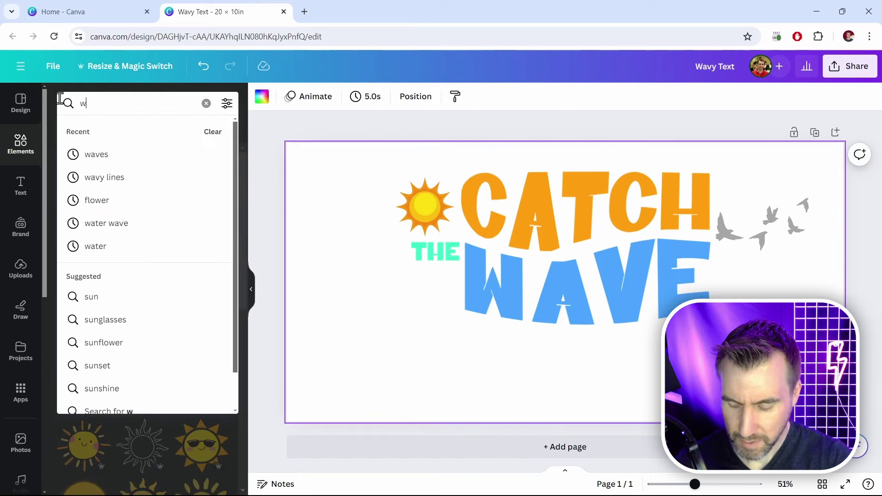
pyautogui.write('aves')
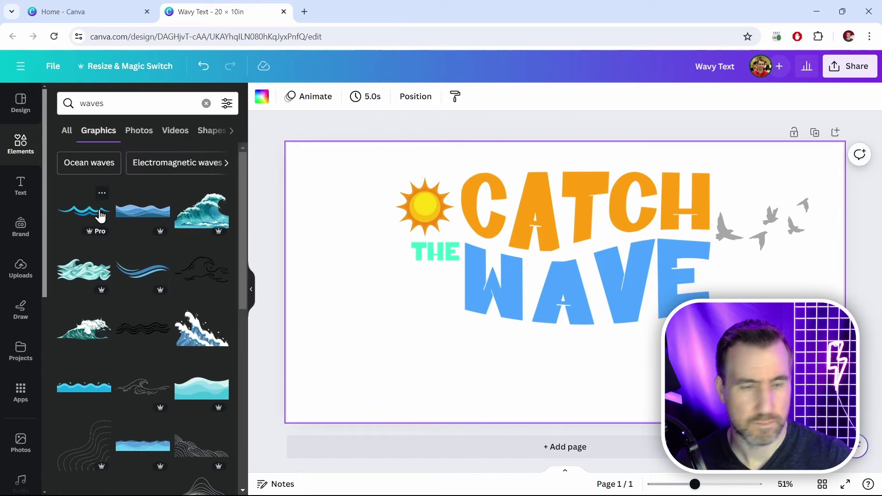
pyautogui.moveTo(410, 298); pyautogui.dragTo(412, 297)
pyautogui.moveTo(555, 272); pyautogui.dragTo(455, 287)
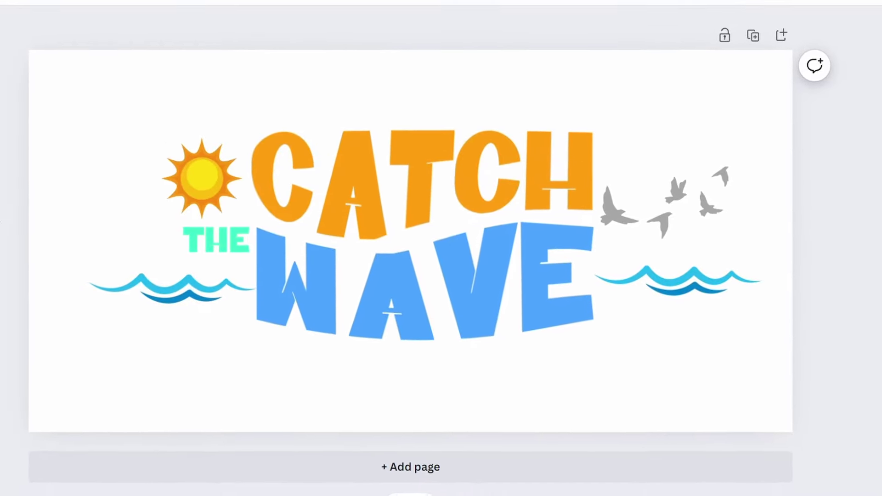